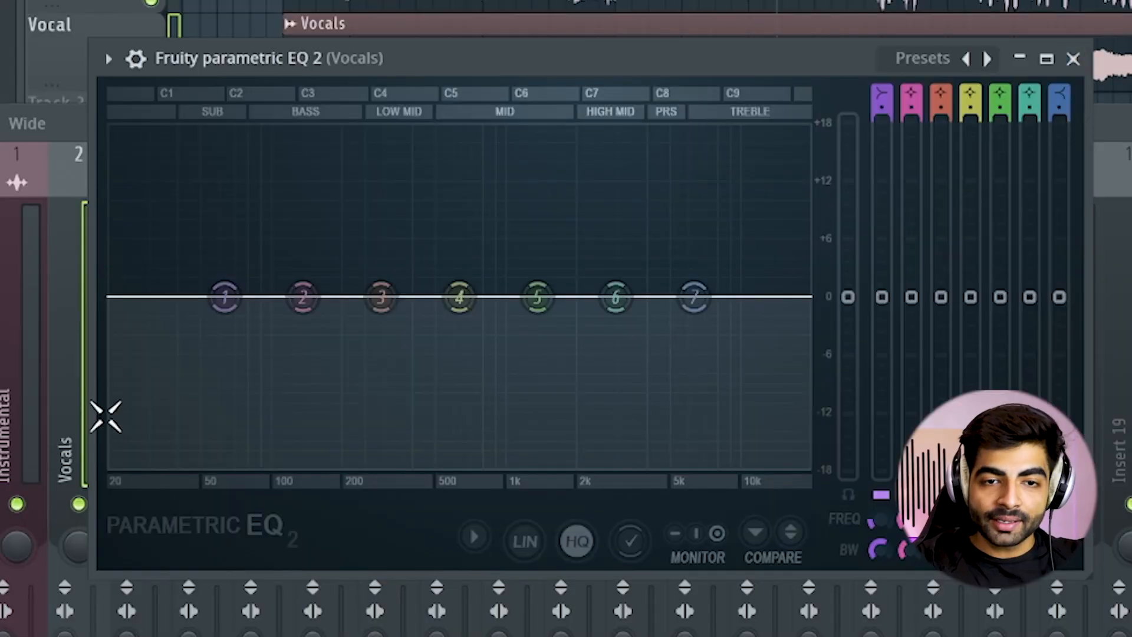
Step: Change band 1 of the vocal EQ to a high-pass filter with the Steep 6 order
right_click(227, 298)
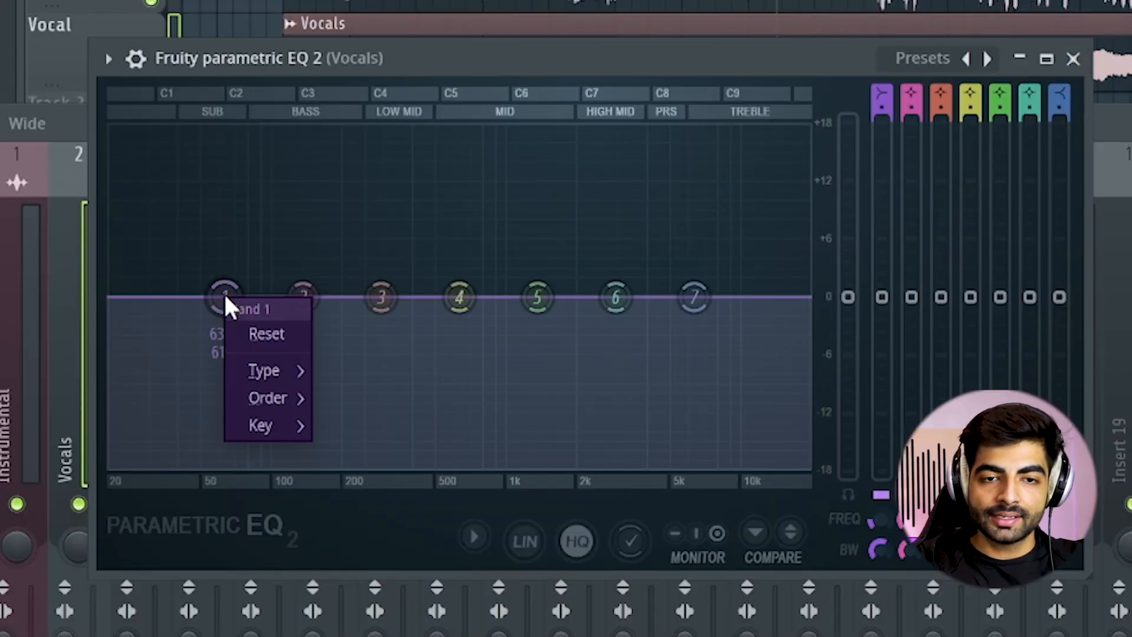
mouse_move(245, 366)
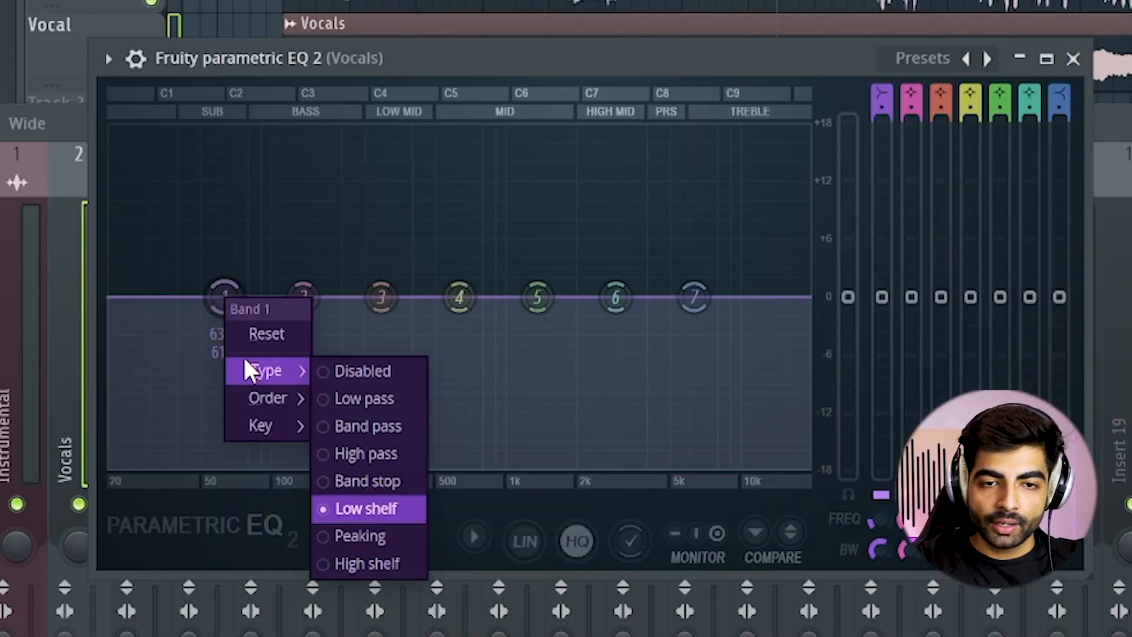
click(373, 444)
mouse_move(274, 397)
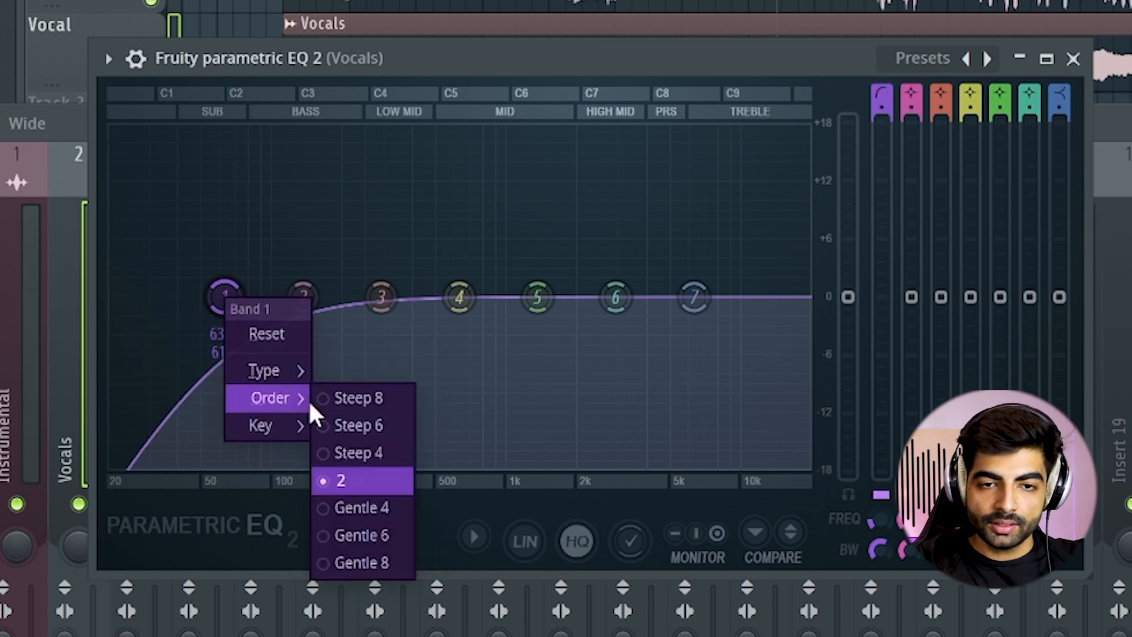
click(345, 425)
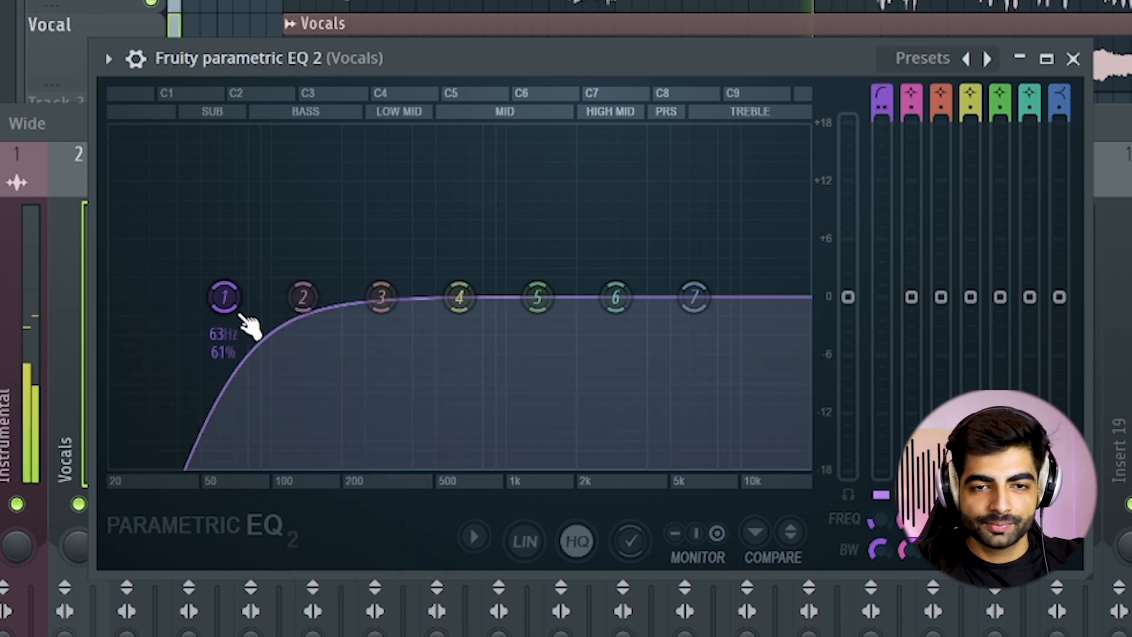
Step: Sweep band 1's cutoff during playback, settle it at about 100 Hz to remove the vocal's low rumble, and stop playback
drag(219, 297, 134, 296)
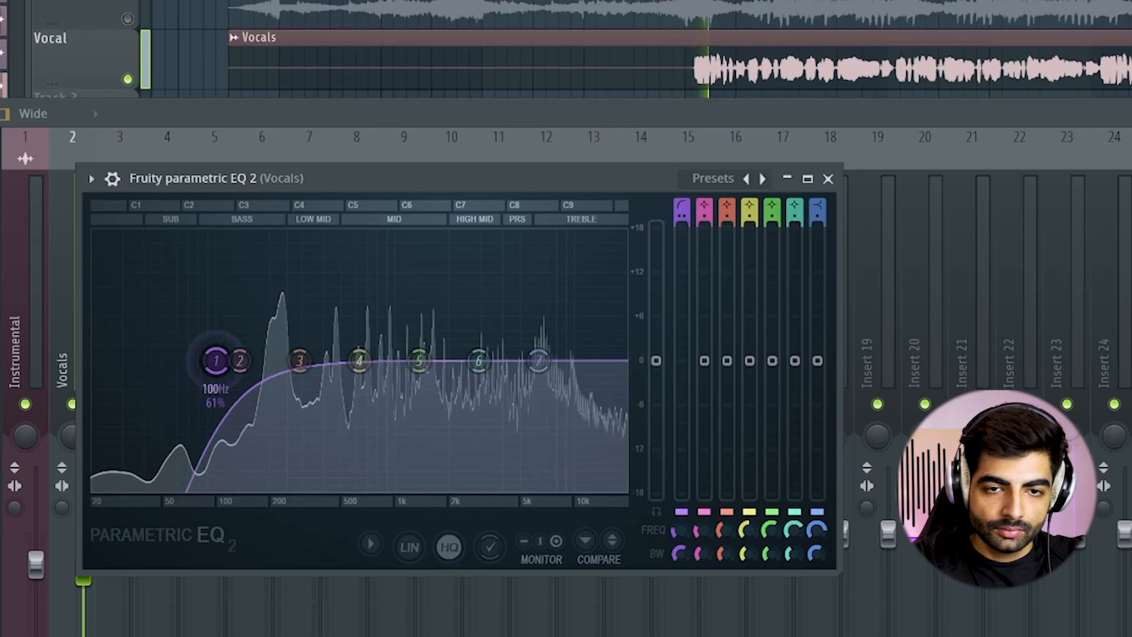
drag(256, 389, 383, 387)
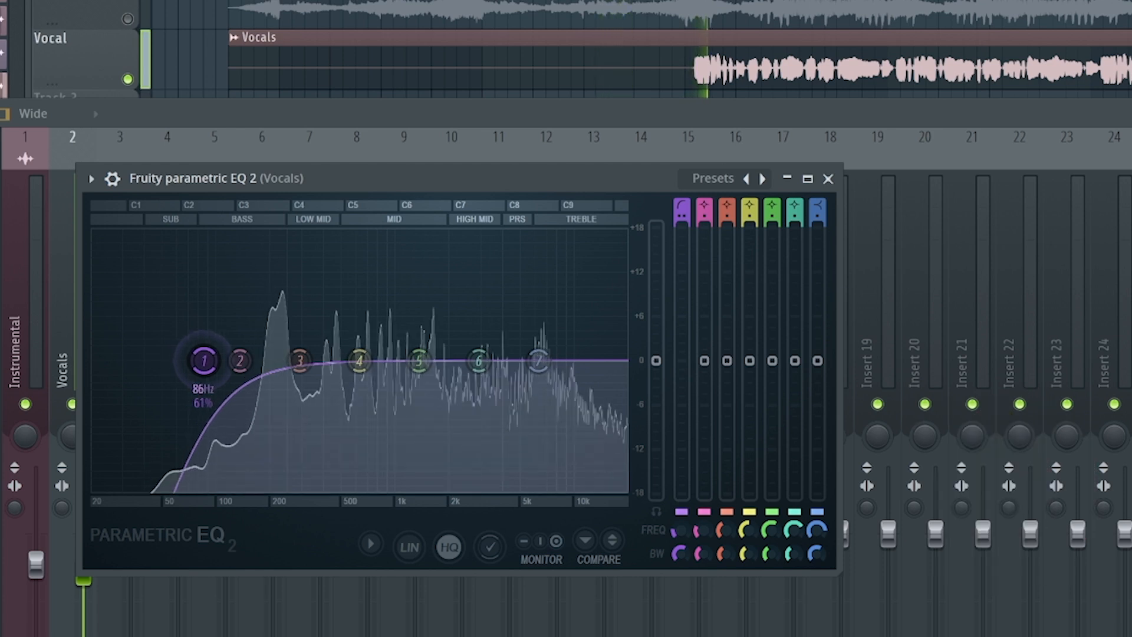
mouse_move(218, 361)
mouse_down()
mouse_move(148, 360)
mouse_move(217, 360)
mouse_up()
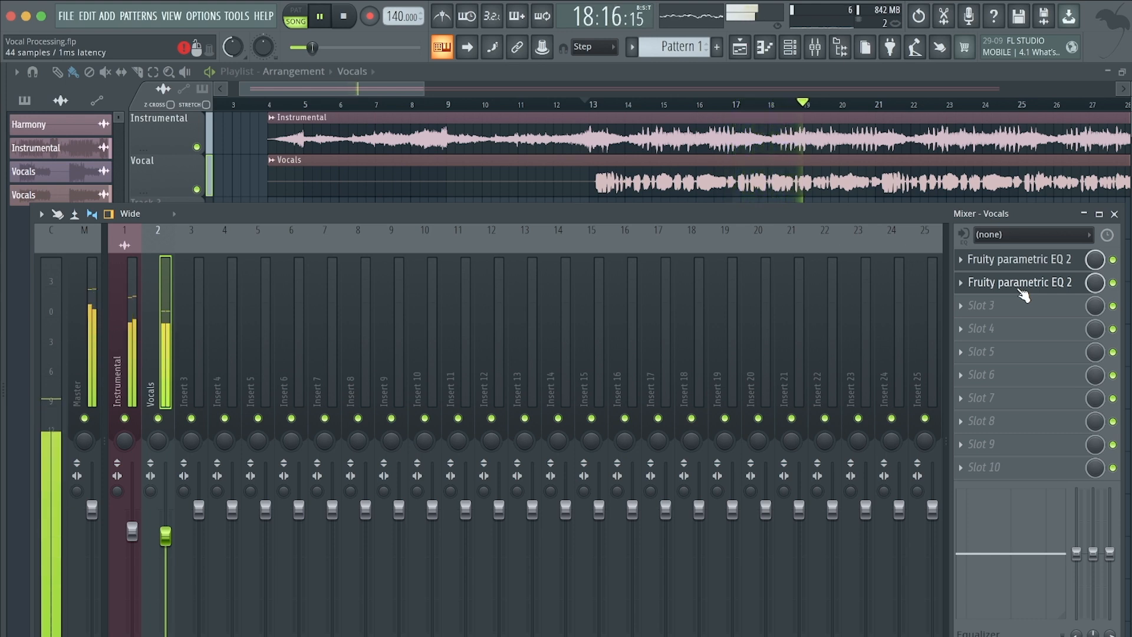
key(space)
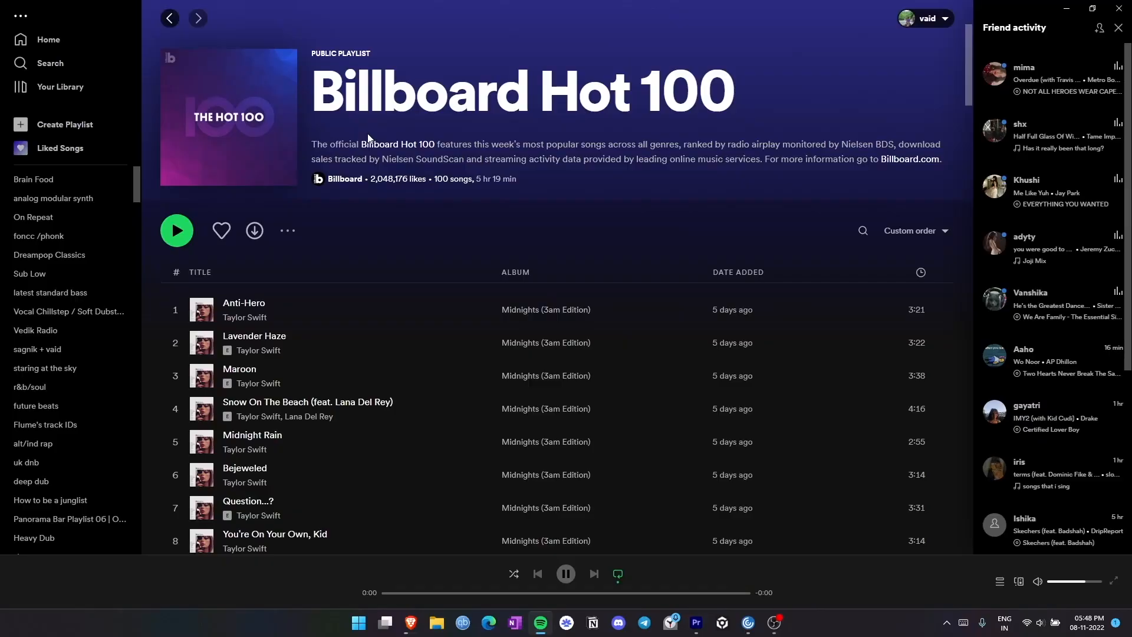
Step: Look through the songs in the Billboard Hot 100 playlist in Spotify
scroll(964, 416, down, 15)
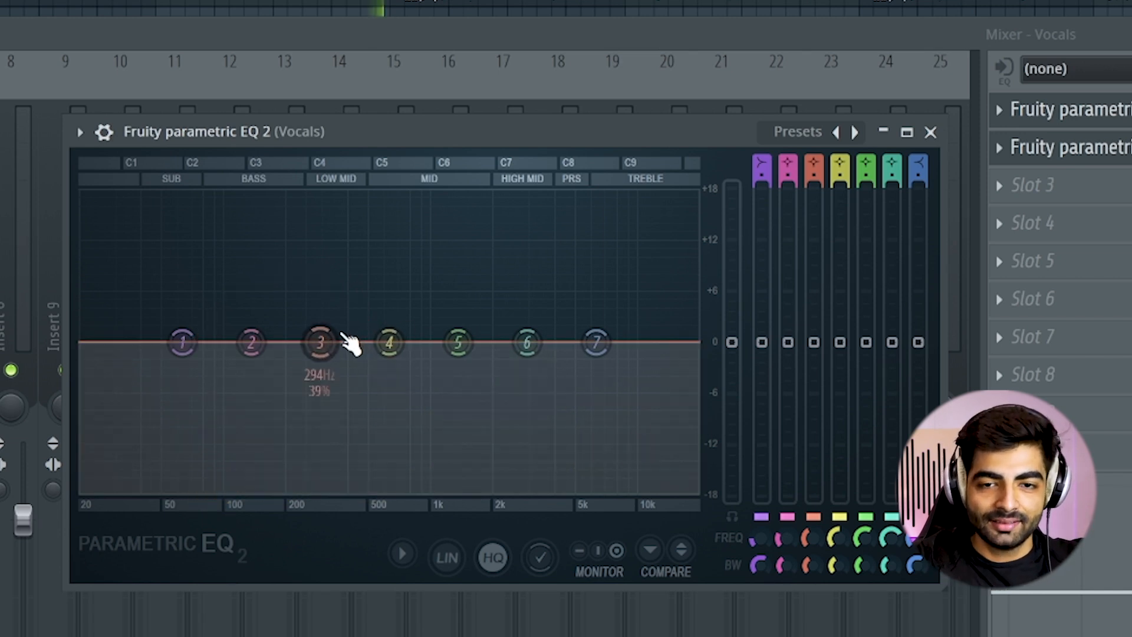
Step: Cut band 3 of the second vocal EQ by about 2.5 dB just above 200 Hz
drag(322, 345, 306, 362)
scroll(307, 362, up, 5)
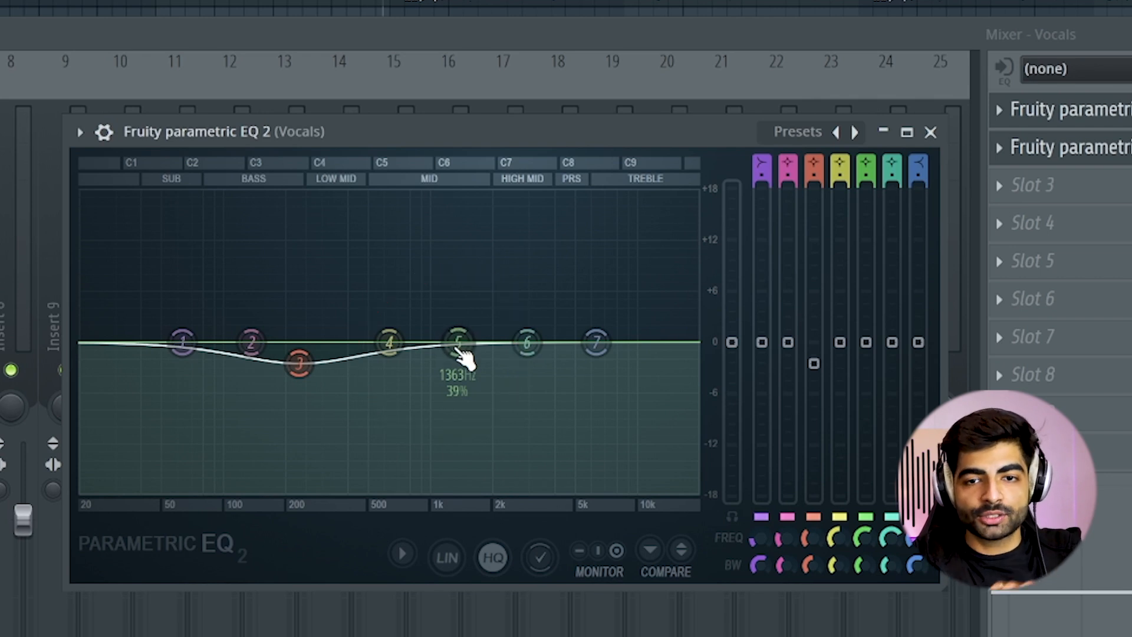
Step: Sweep band 5 during playback and cut it about 2.5 dB near 1 kHz, and boost band 6 about 1 dB near 2916 Hz
drag(459, 350, 435, 250)
key(space)
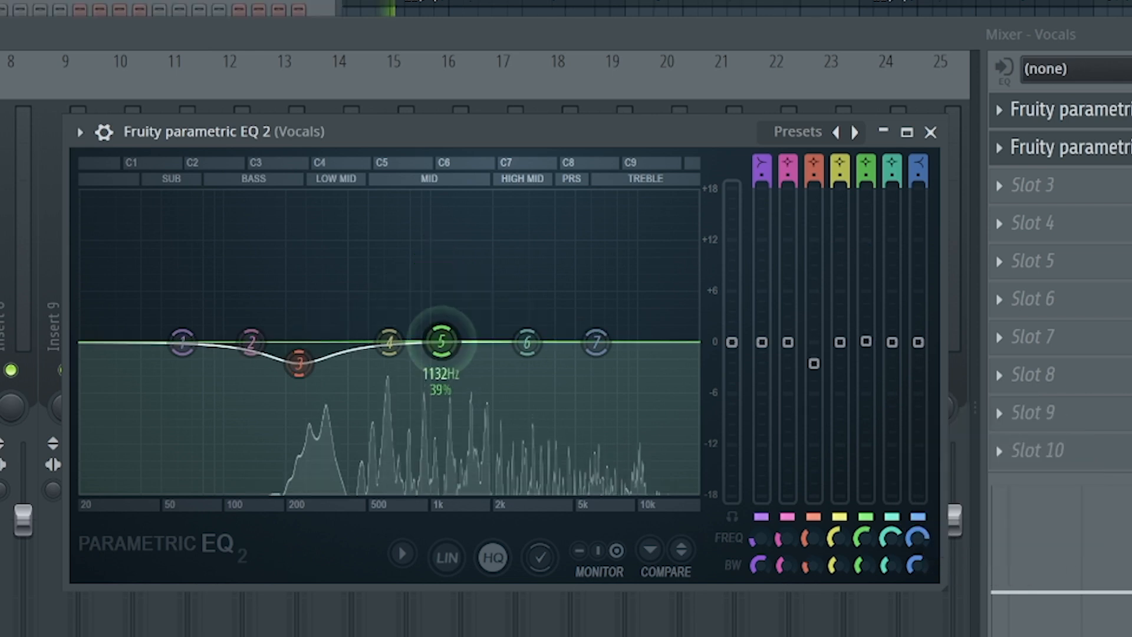
drag(441, 340, 440, 348)
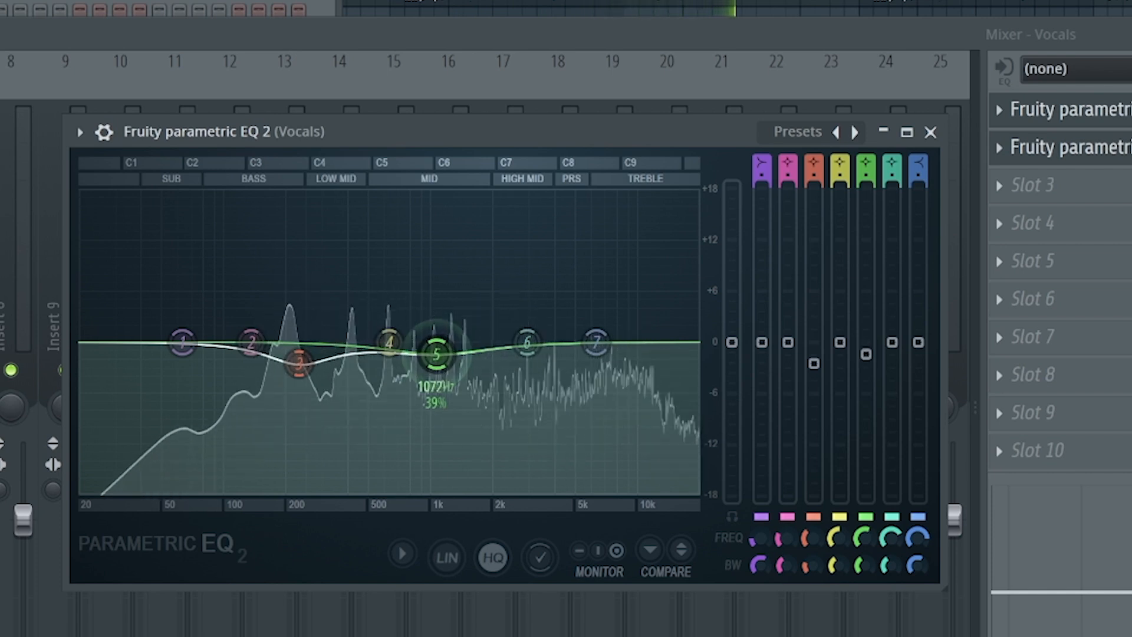
drag(438, 354, 435, 363)
click(438, 356)
key(space)
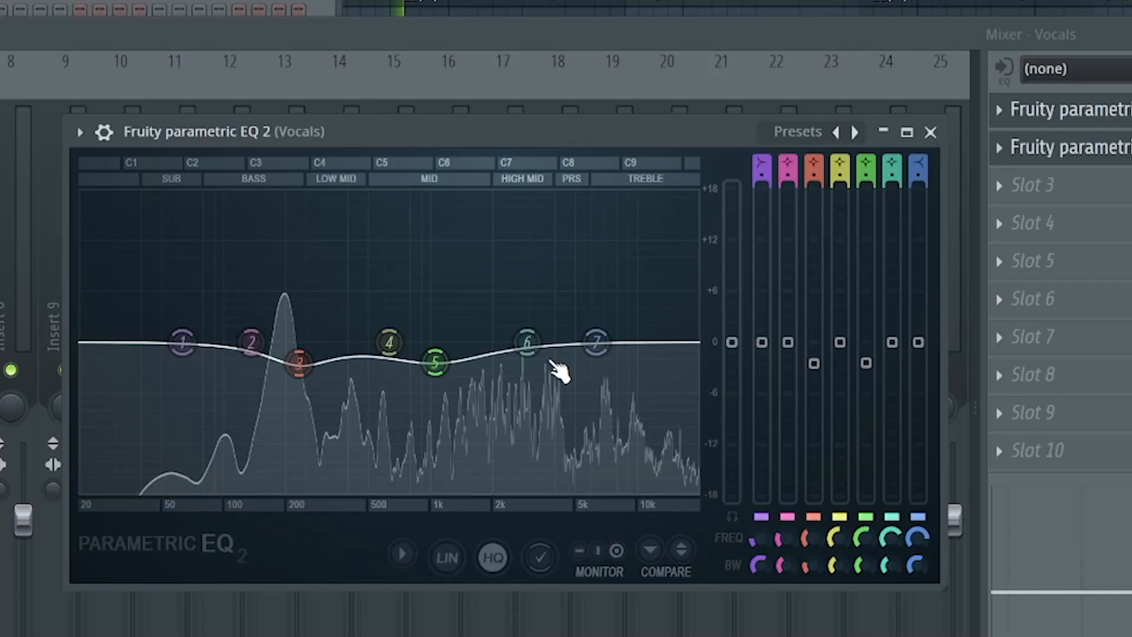
mouse_move(527, 343)
mouse_down()
mouse_move(507, 336)
mouse_move(521, 325)
mouse_move(525, 282)
mouse_move(520, 386)
mouse_move(526, 331)
mouse_up()
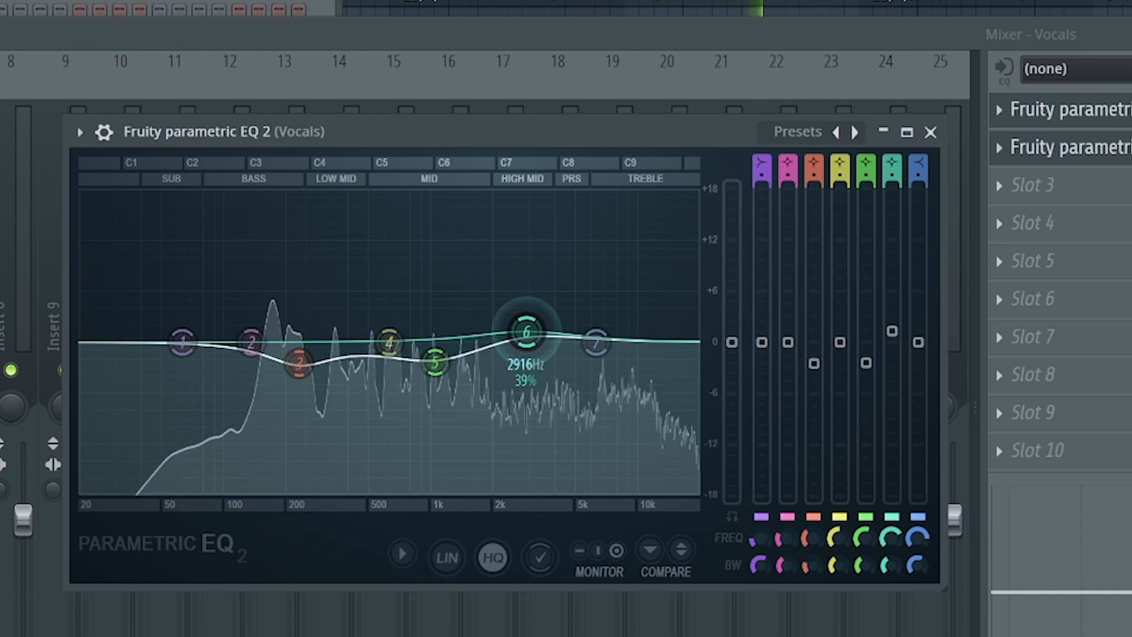
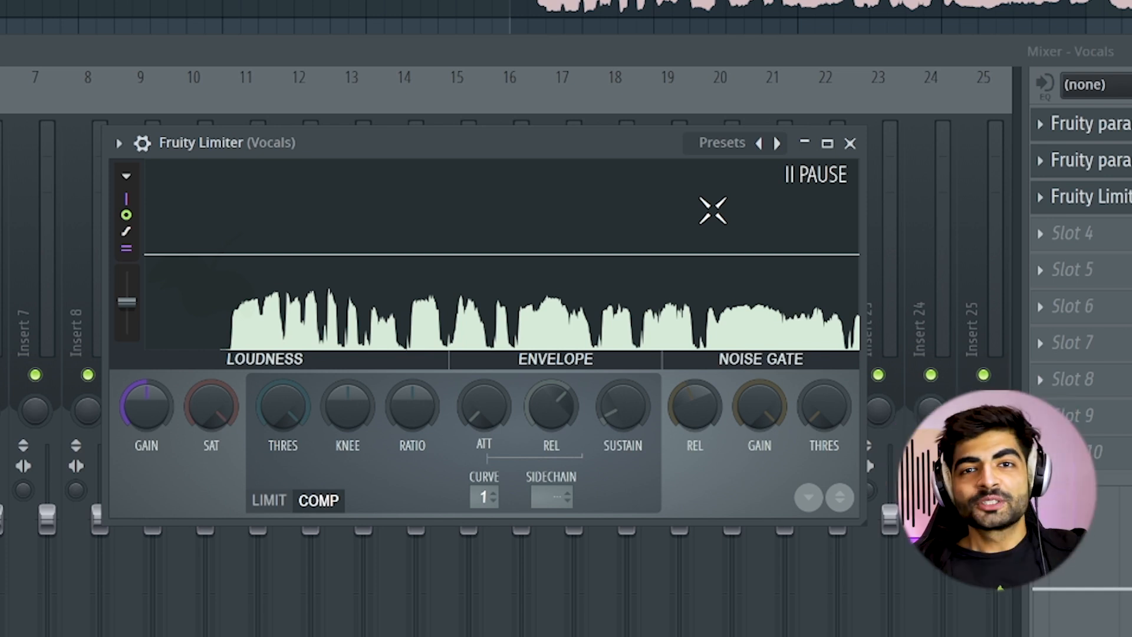
Step: Lower the compression threshold in Fruity Limiter and try short attack times on the vocal, ending slightly above the minimum
drag(283, 406, 283, 447)
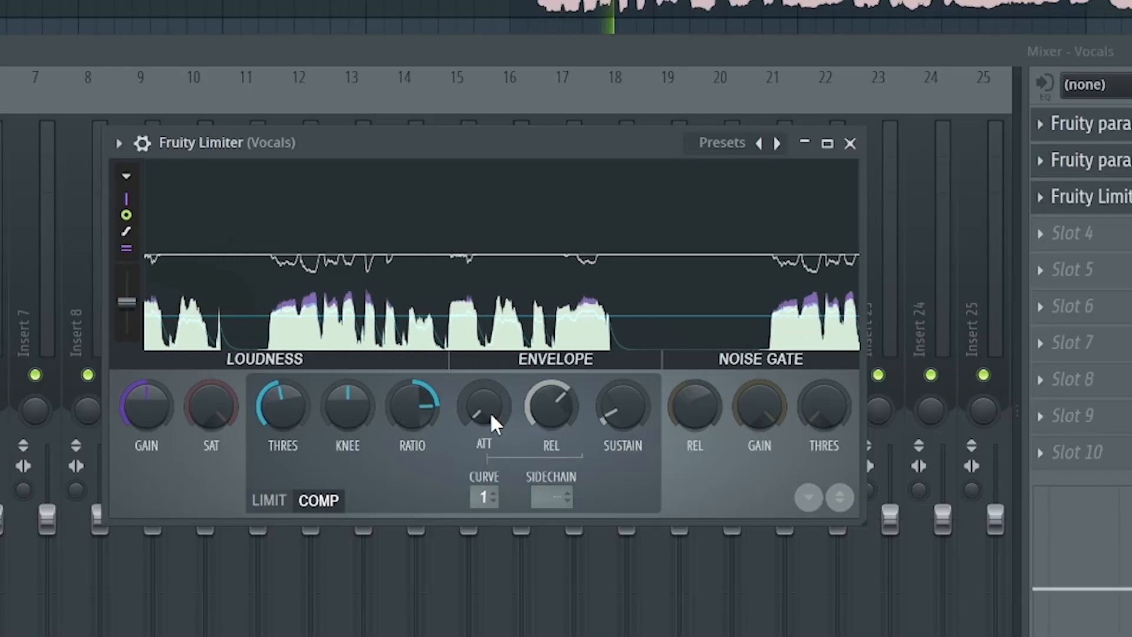
drag(490, 411, 490, 404)
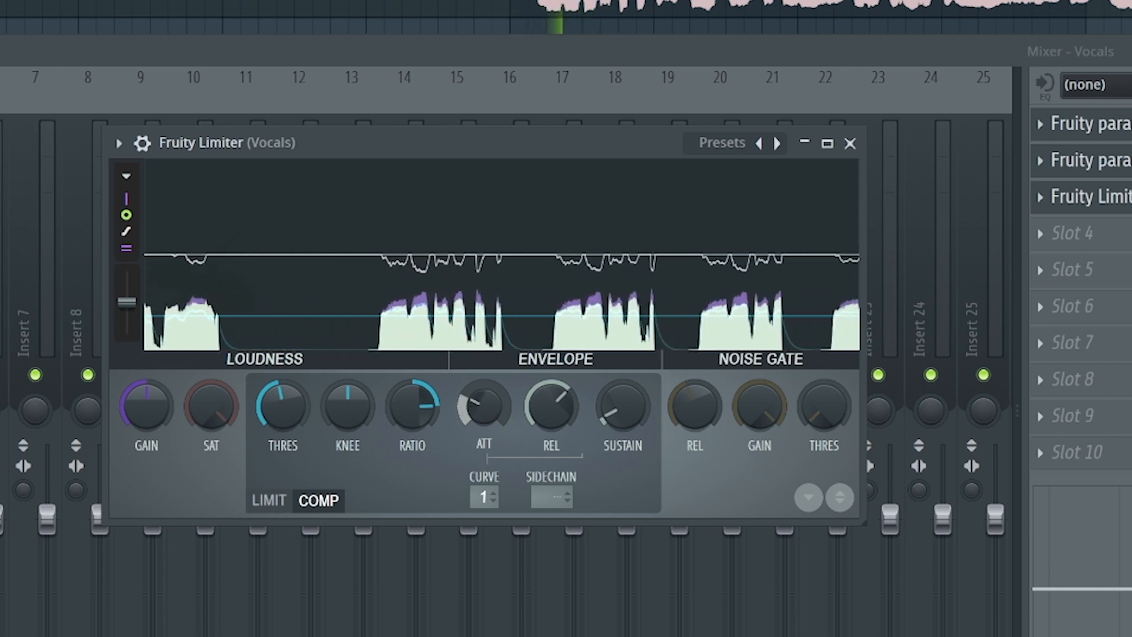
drag(490, 404, 490, 400)
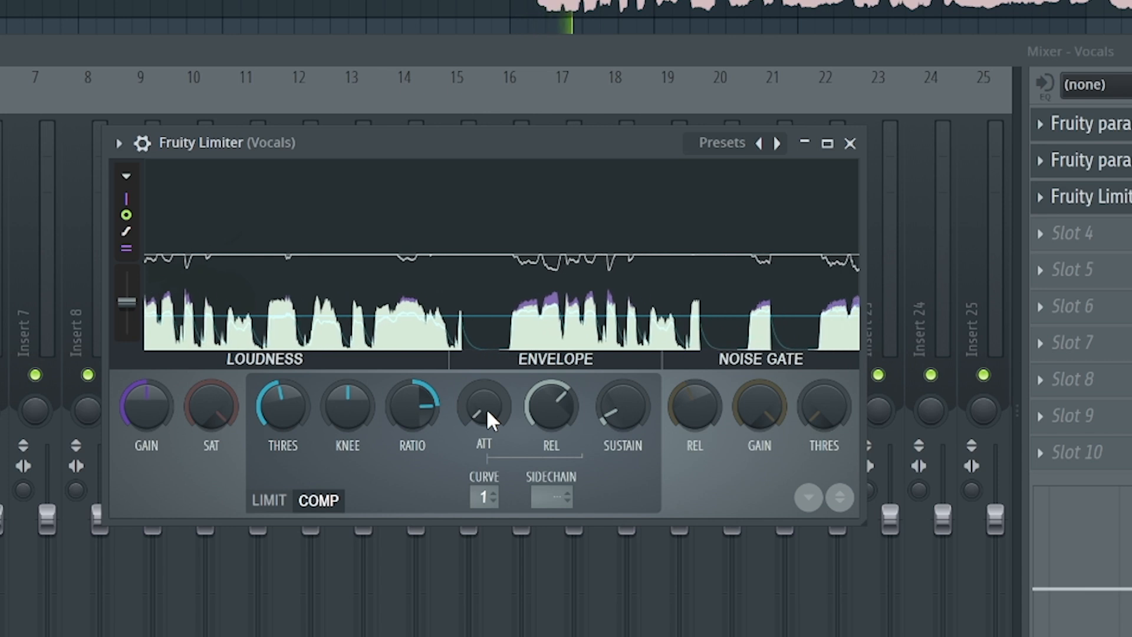
drag(486, 408, 486, 396)
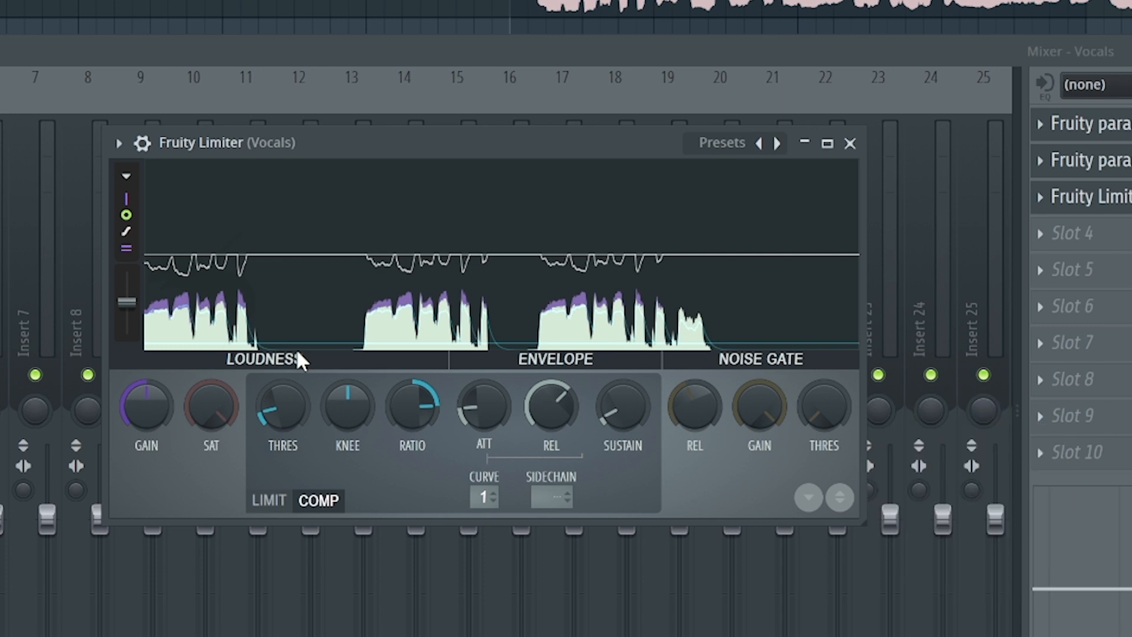
Step: Try the compressor with its attack at maximum and a much shorter release during playback
drag(497, 430, 497, 373)
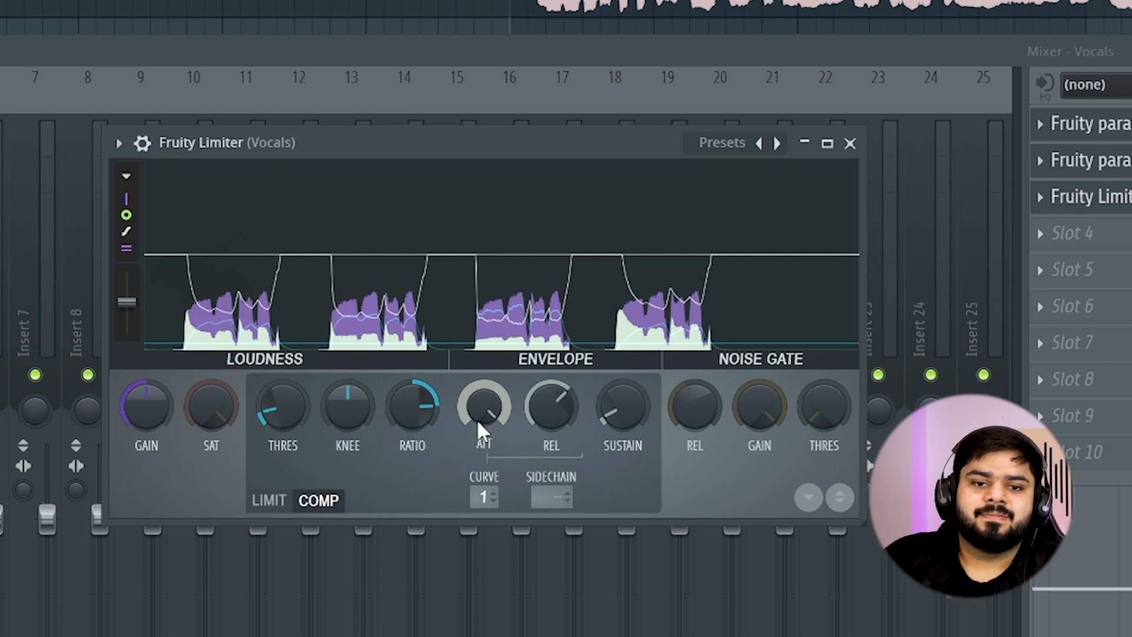
drag(551, 405, 551, 420)
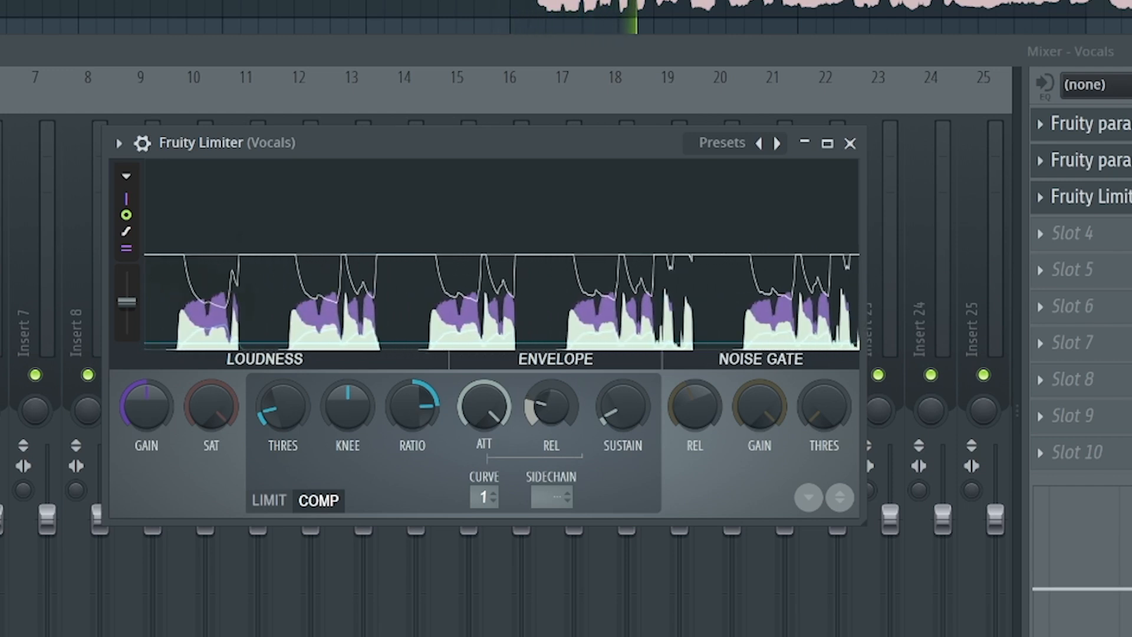
key(space)
Step: Shorten the compressor attack to about 71 ms and lengthen the release slightly while listening to the vocal
drag(493, 414, 492, 438)
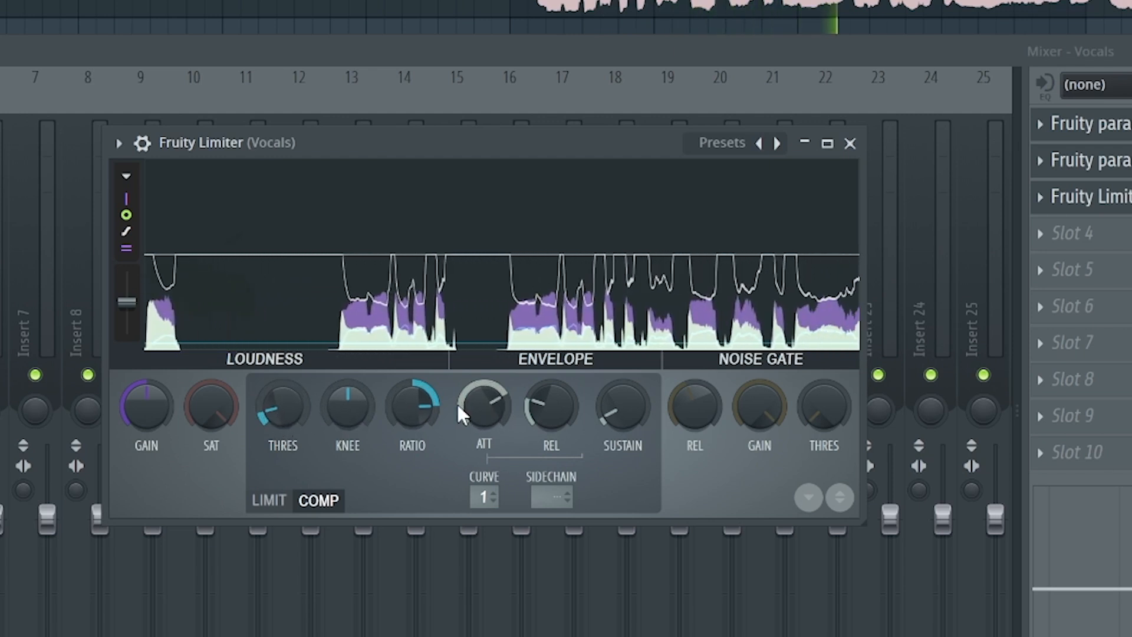
drag(492, 414, 492, 427)
key(space)
key(space)
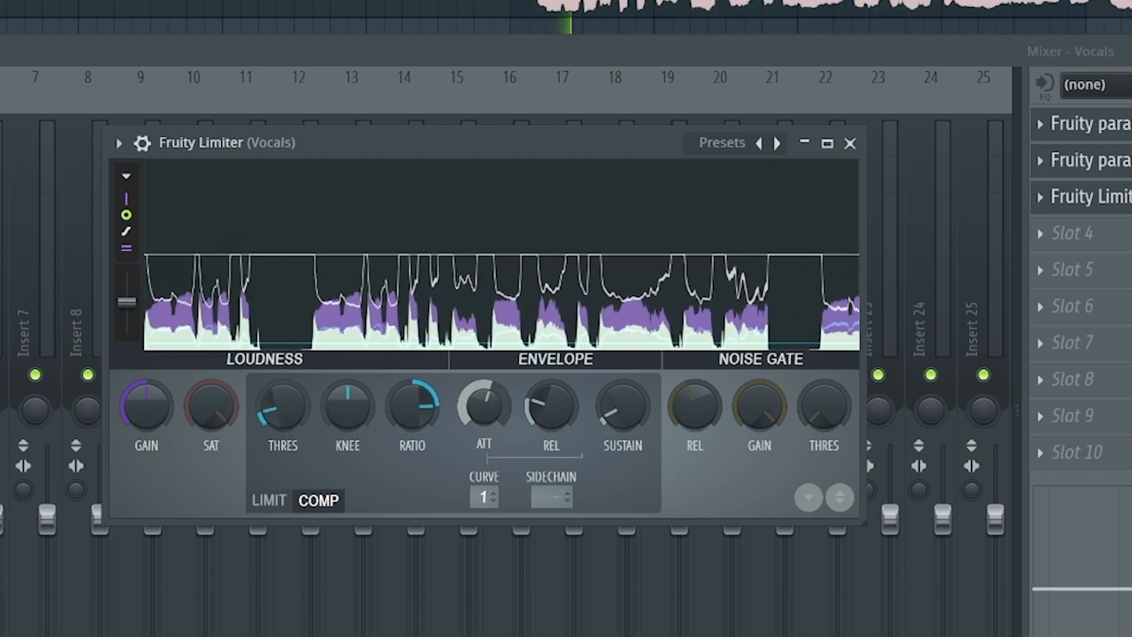
drag(543, 405, 542, 393)
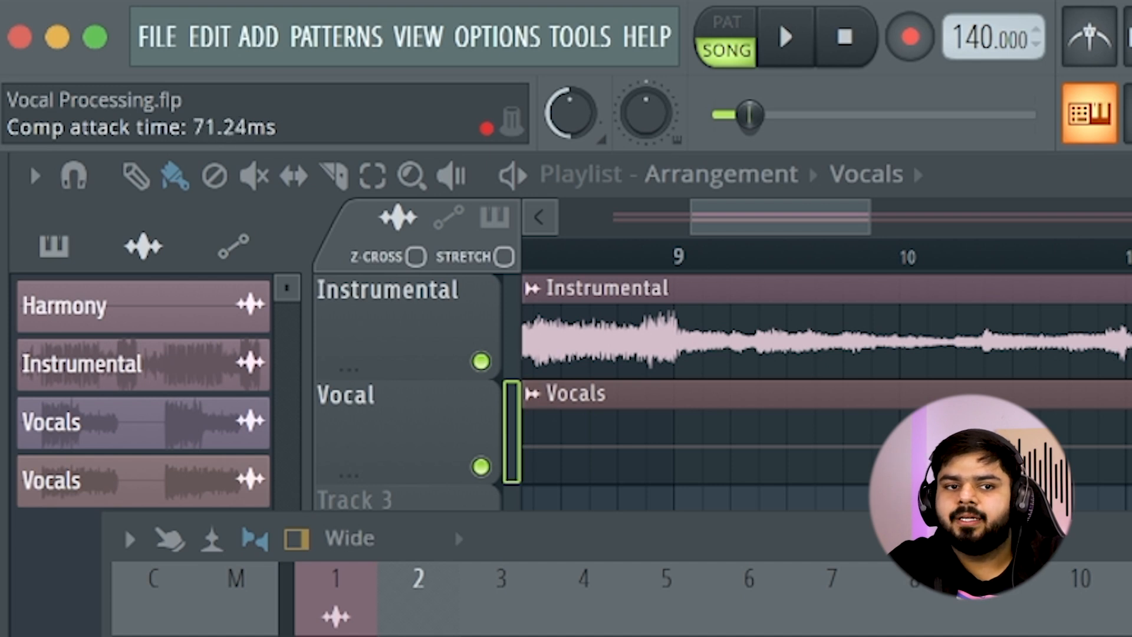
drag(194, 382, 193, 342)
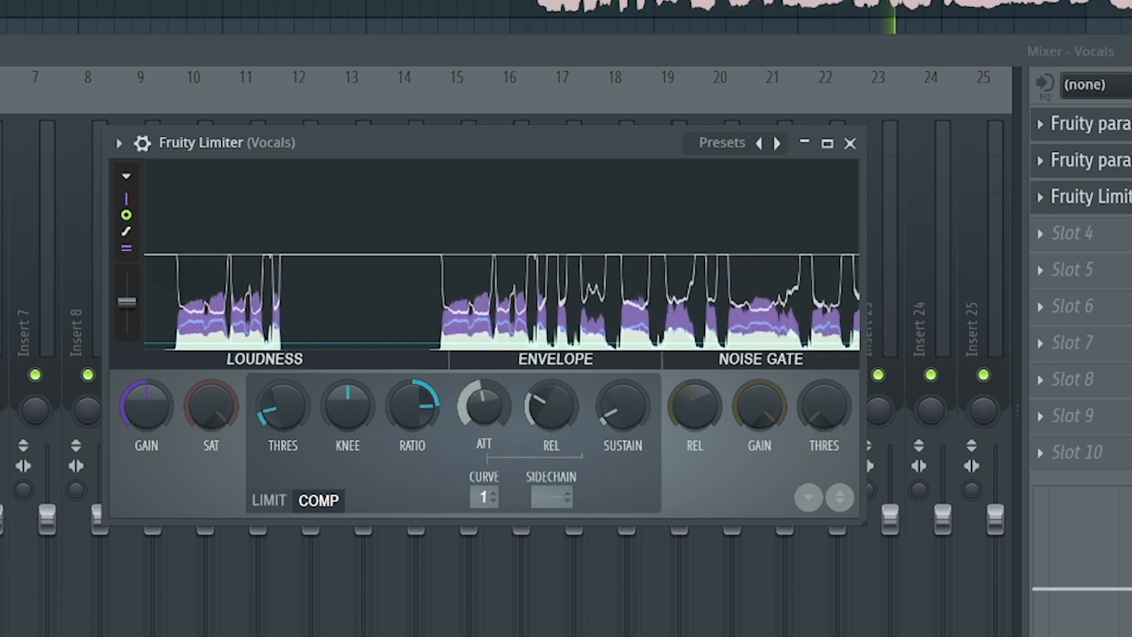
Step: Raise the compressor threshold to about -13.8 dB and readjust the attack and release times
drag(289, 412, 288, 354)
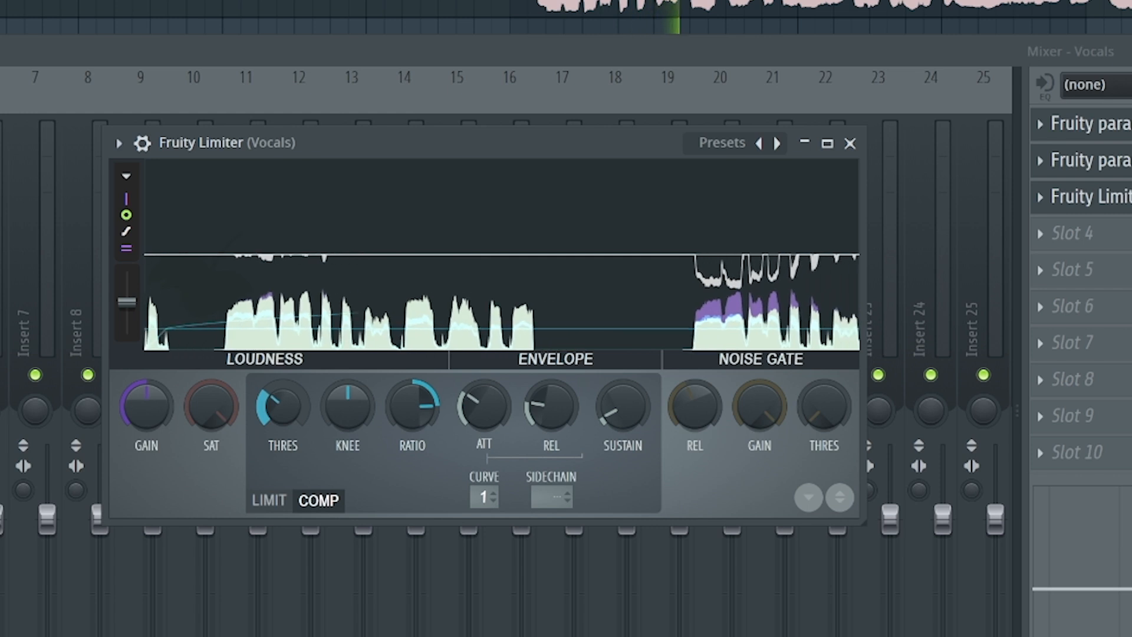
drag(483, 412, 535, 396)
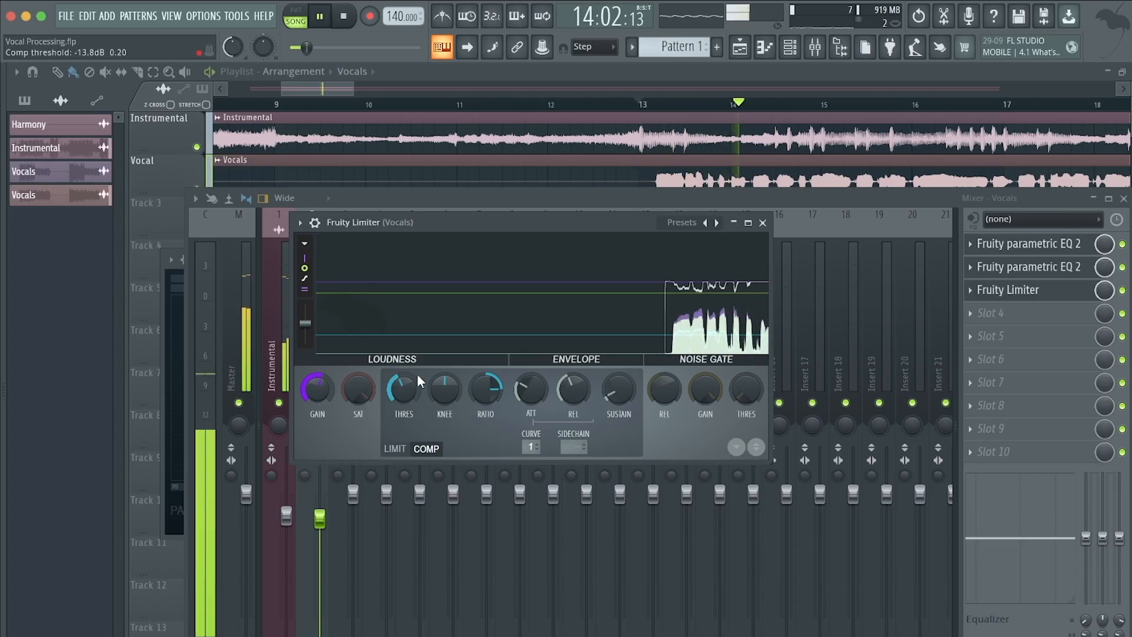
Step: Compare the vocal with and without the Fruity Limiter, and with and without the EQ in slot 4
click(1122, 290)
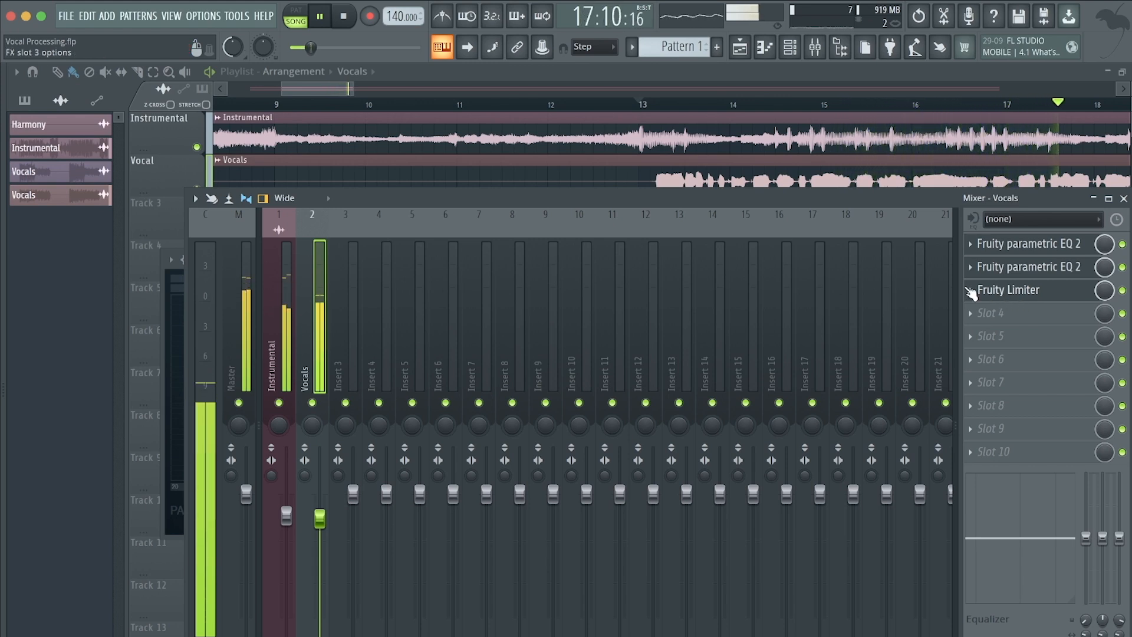
drag(592, 199, 552, 199)
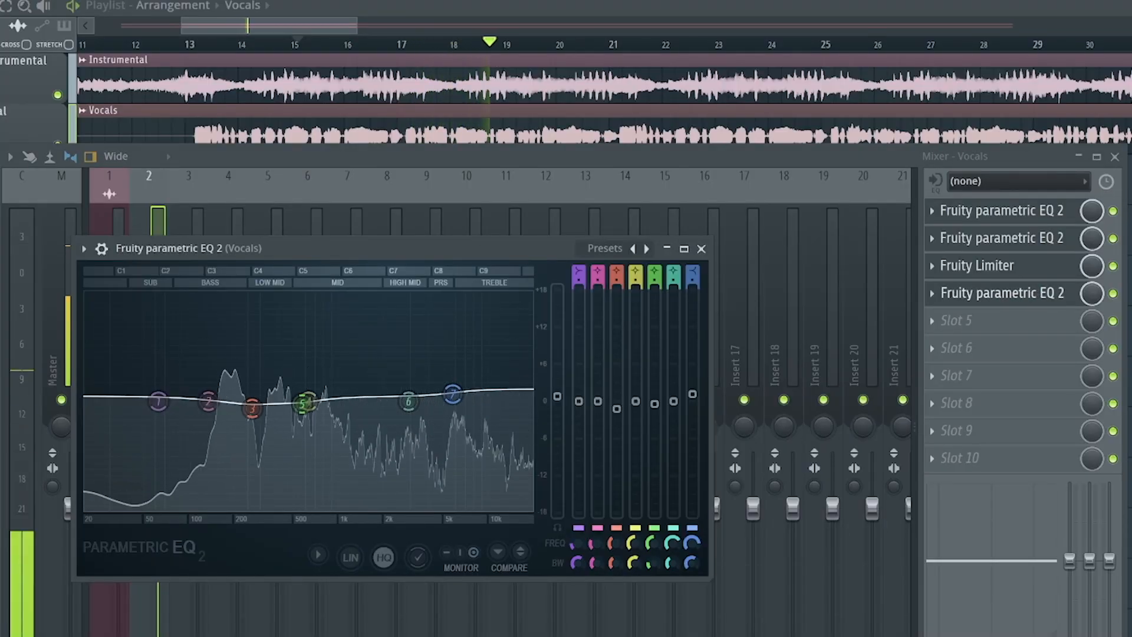
click(998, 293)
click(1113, 293)
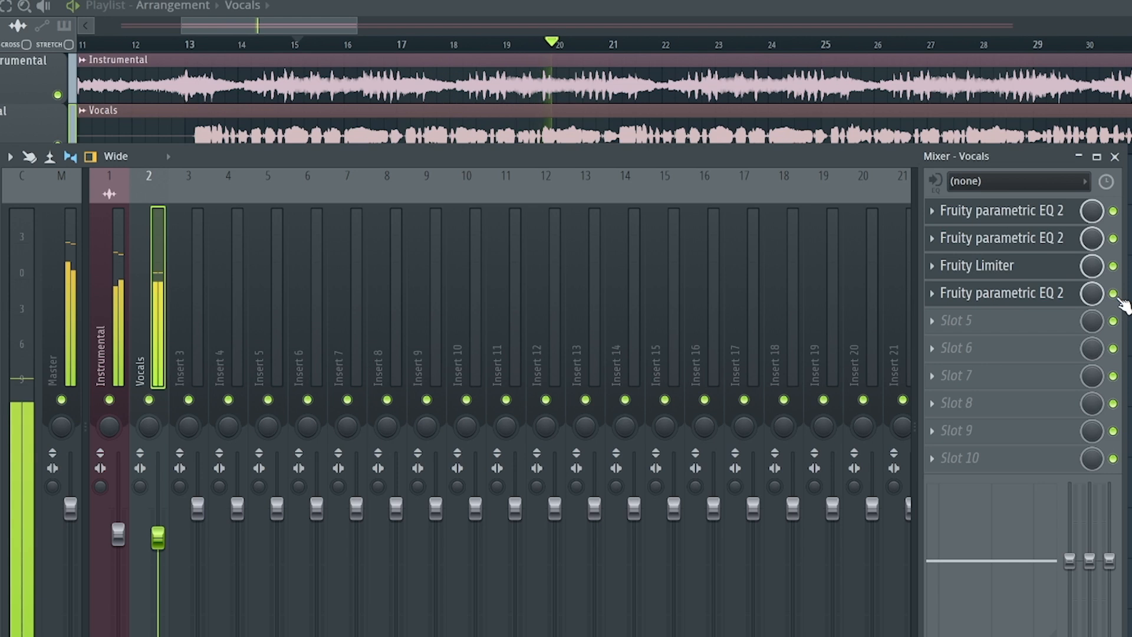
Step: Reopen the EQ in slot 4 and widen band 3 to 44% at about 263 Hz
click(1020, 297)
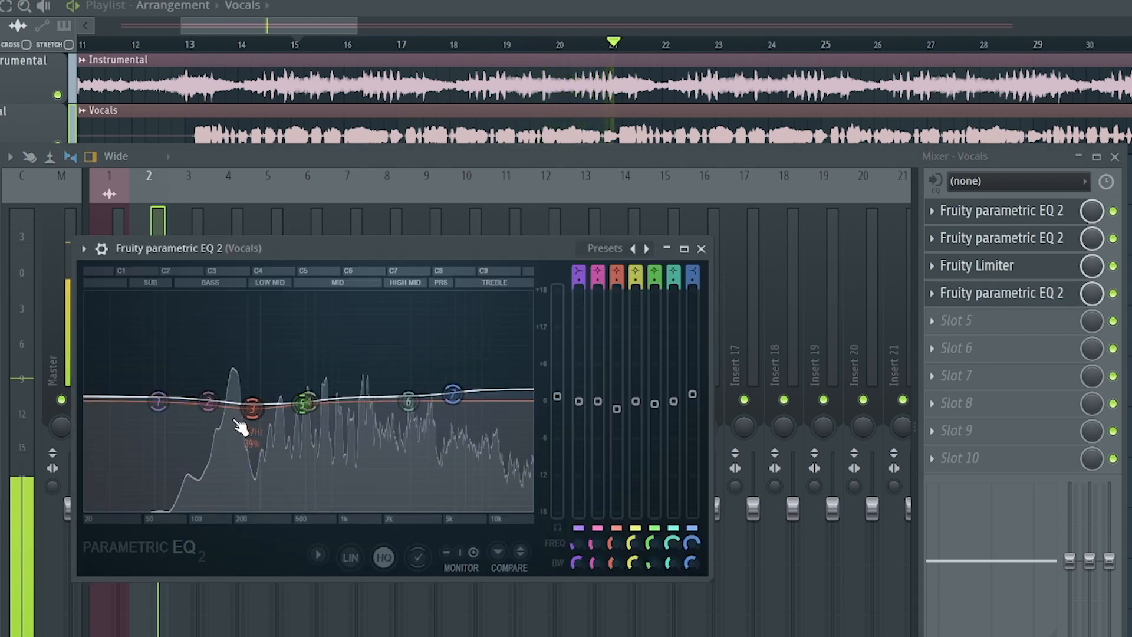
scroll(252, 409, down, 5)
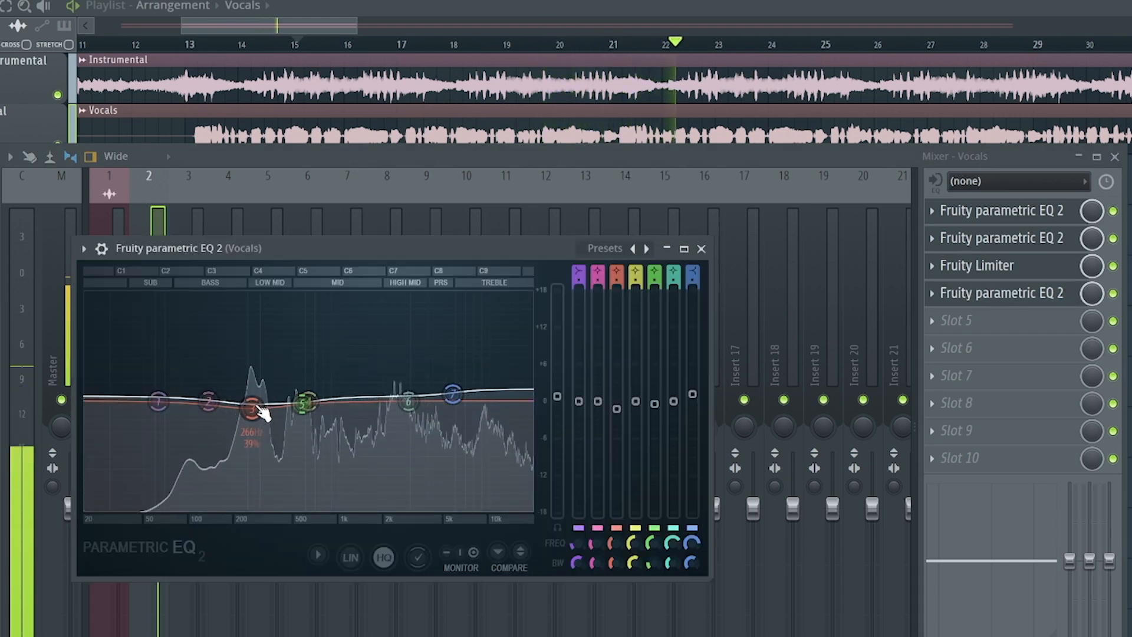
scroll(262, 415, up, 5)
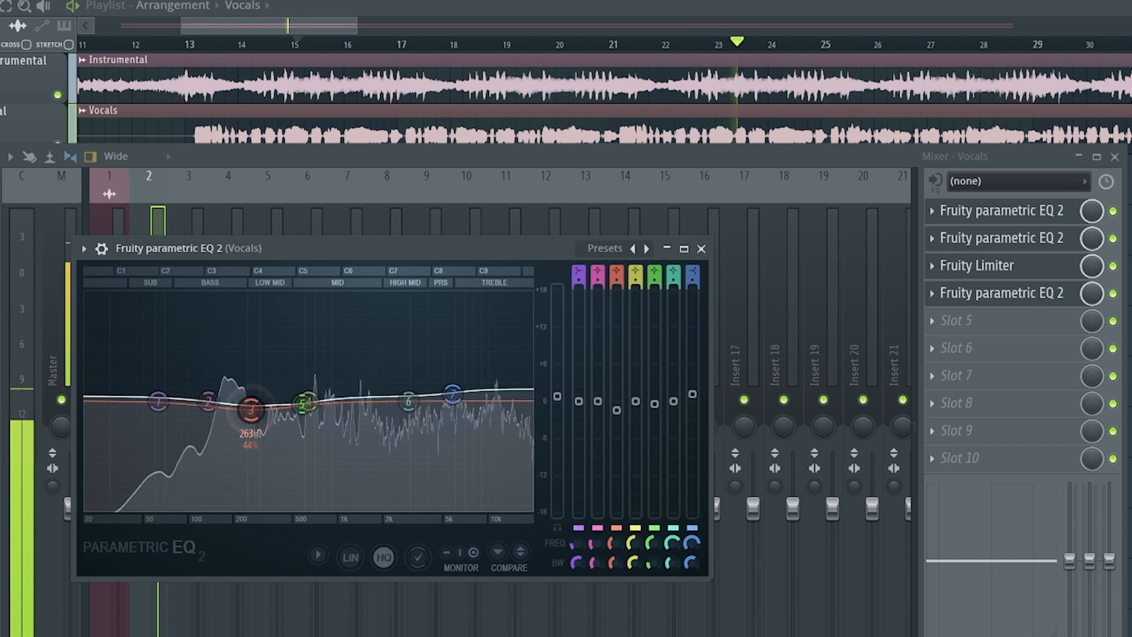
Step: Compare the vocal with its effects bypassed and re-enabled, and audition its low frequencies through a low-pass on EQ band 4
click(1112, 293)
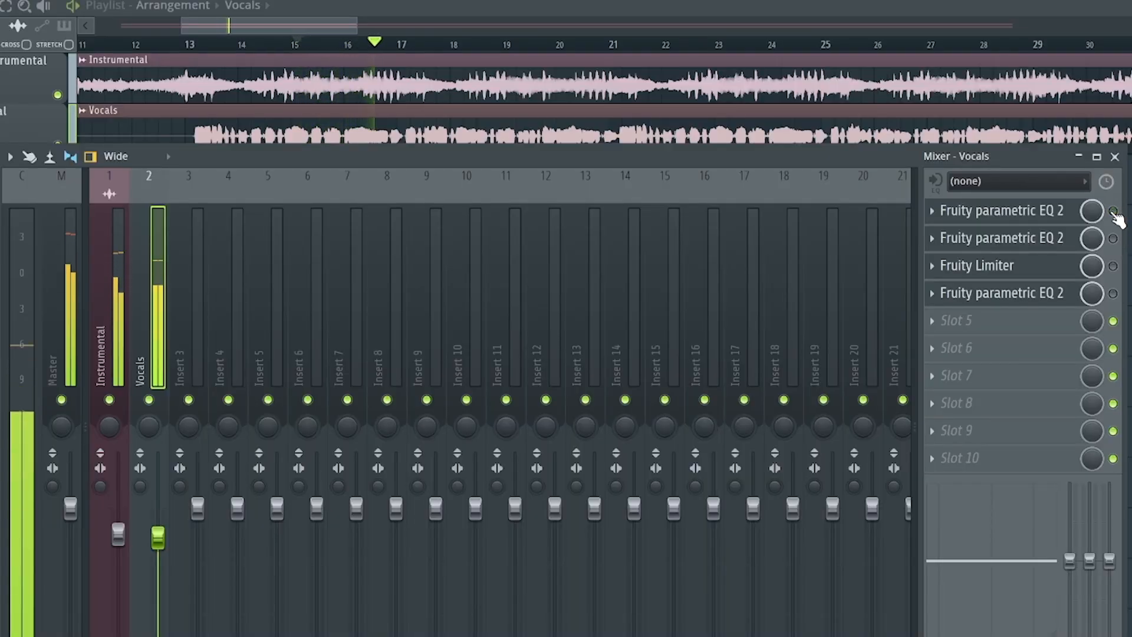
key(space)
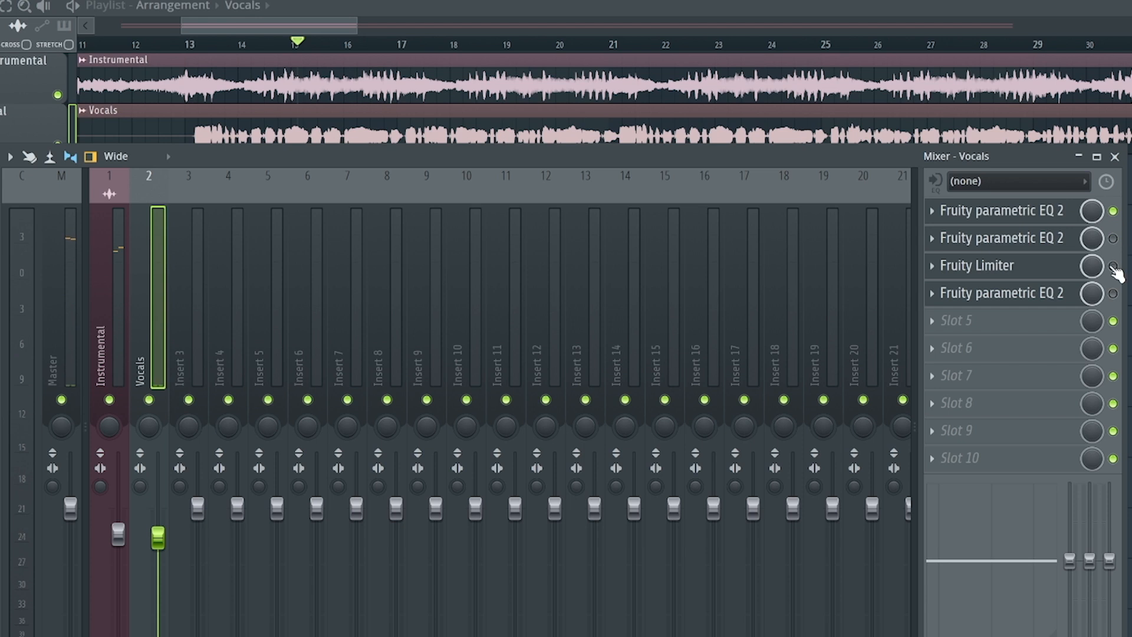
key(space)
click(1114, 293)
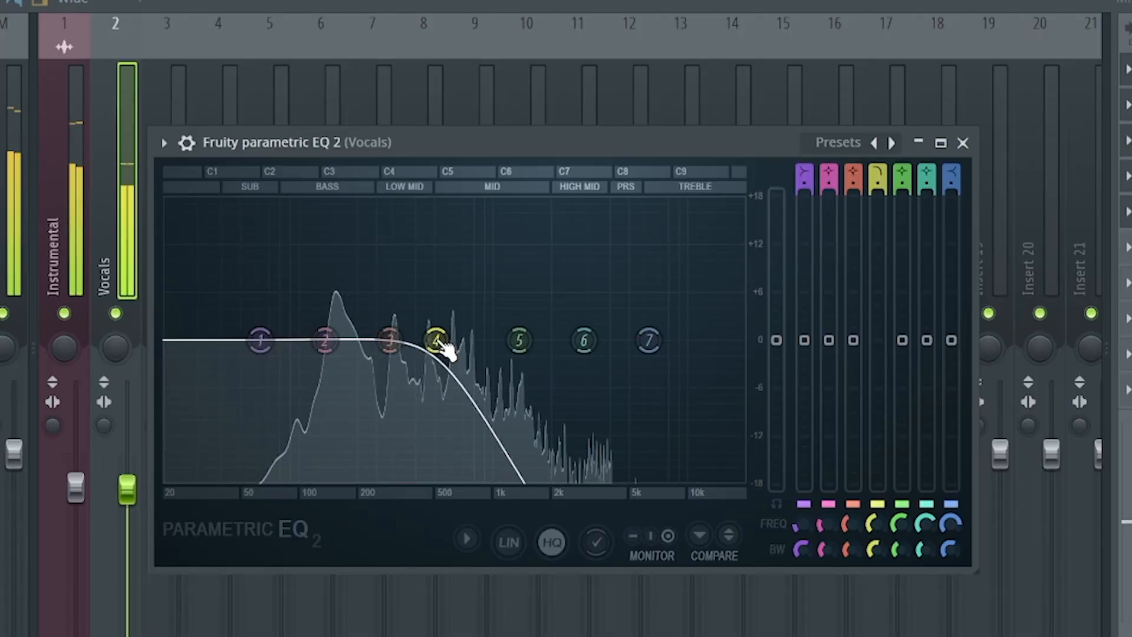
key(space)
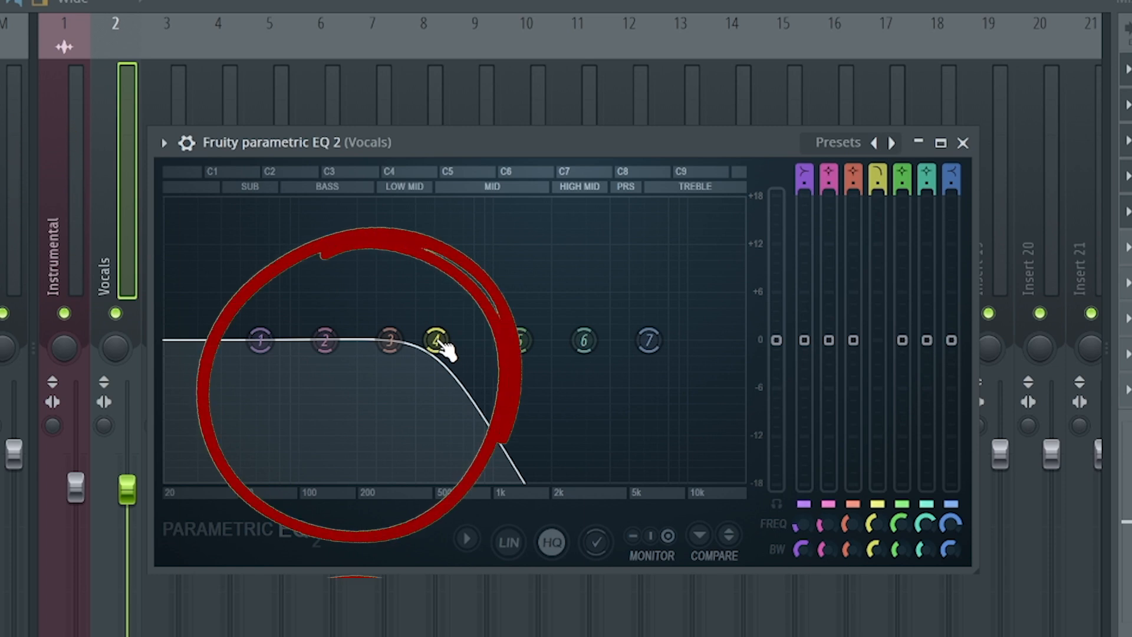
key(space)
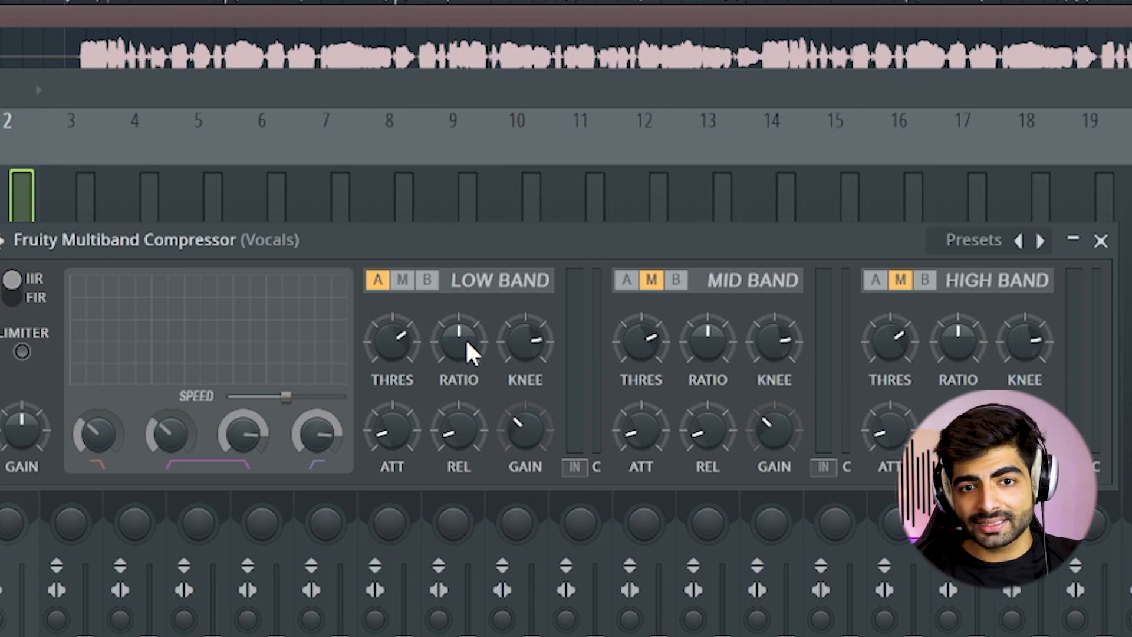
Step: Bypass the mid and high bands of the Fruity Multiband Compressor and set the low band's threshold by ear for light compression
drag(407, 356, 407, 330)
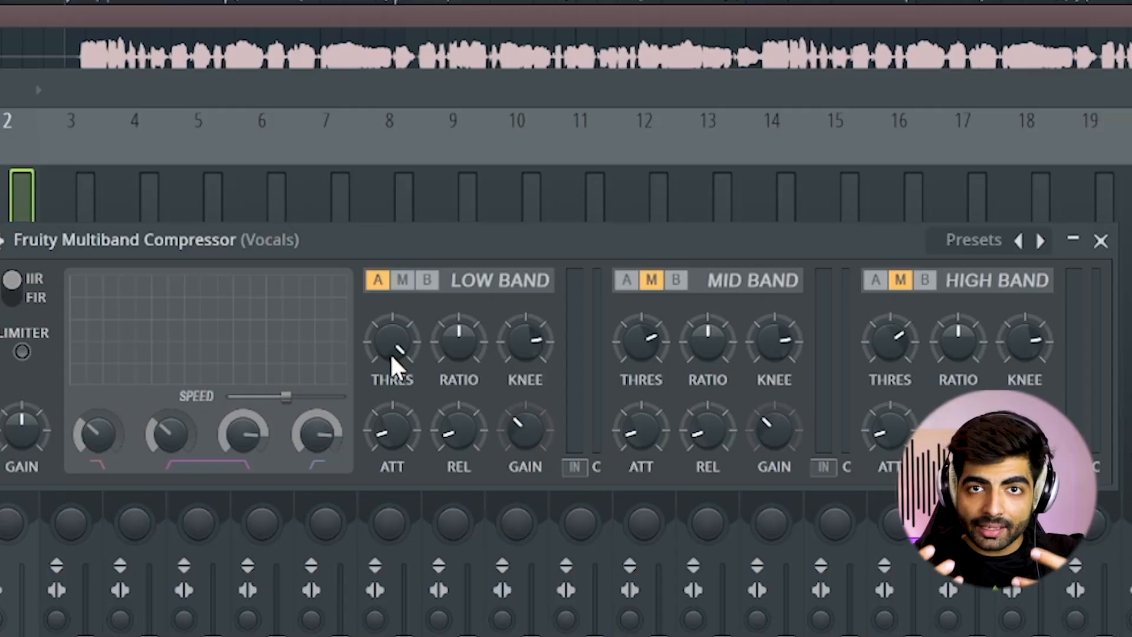
drag(391, 352, 390, 363)
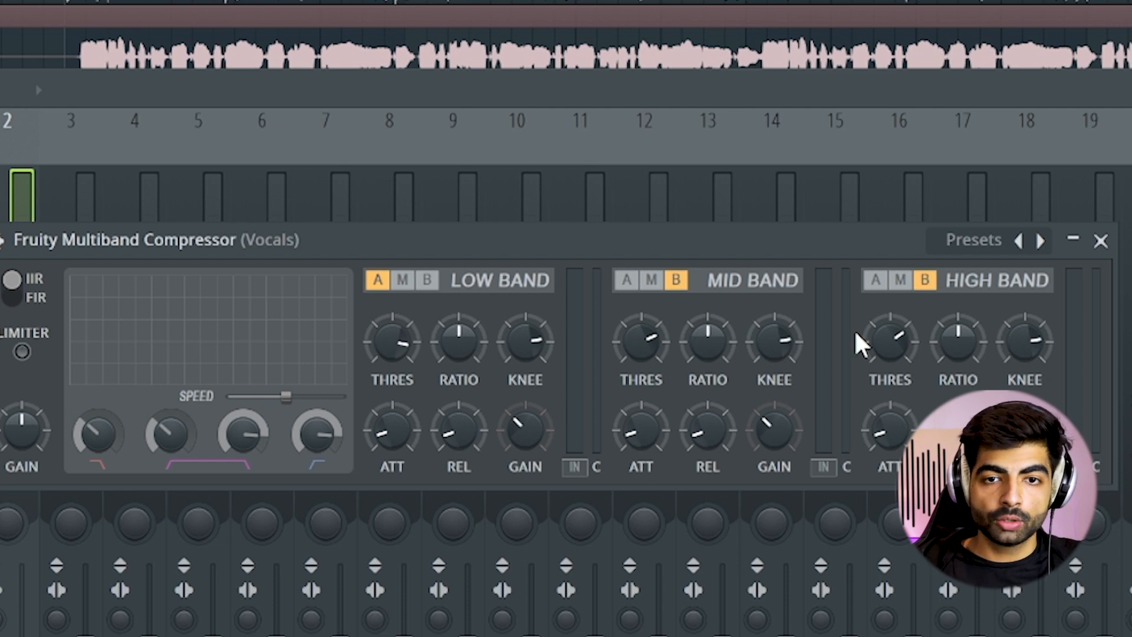
key(space)
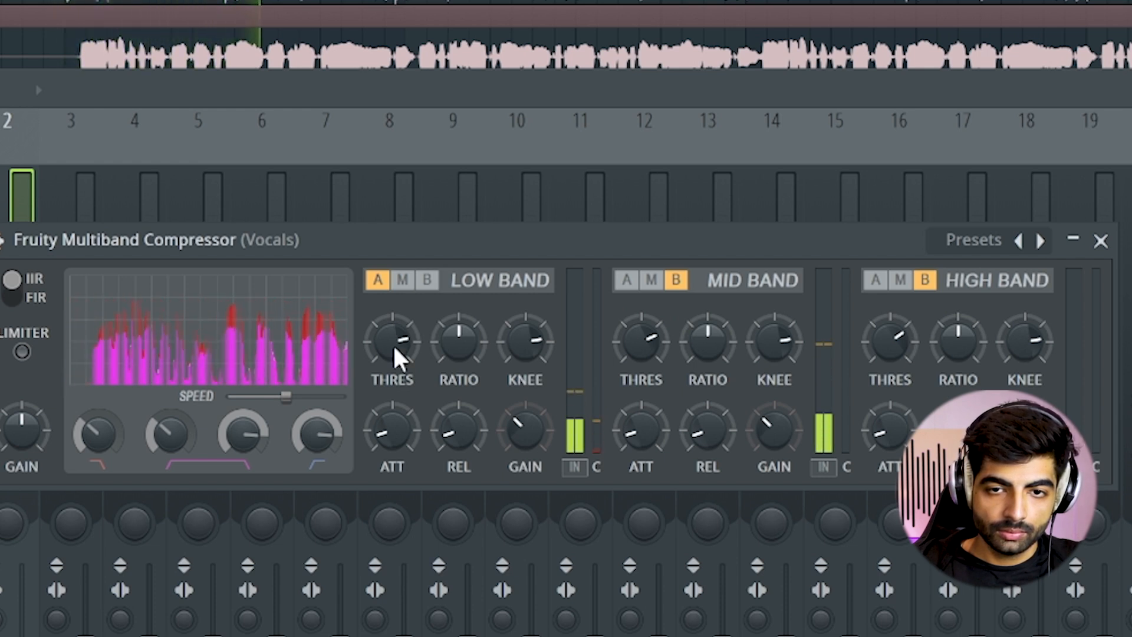
drag(394, 348, 394, 416)
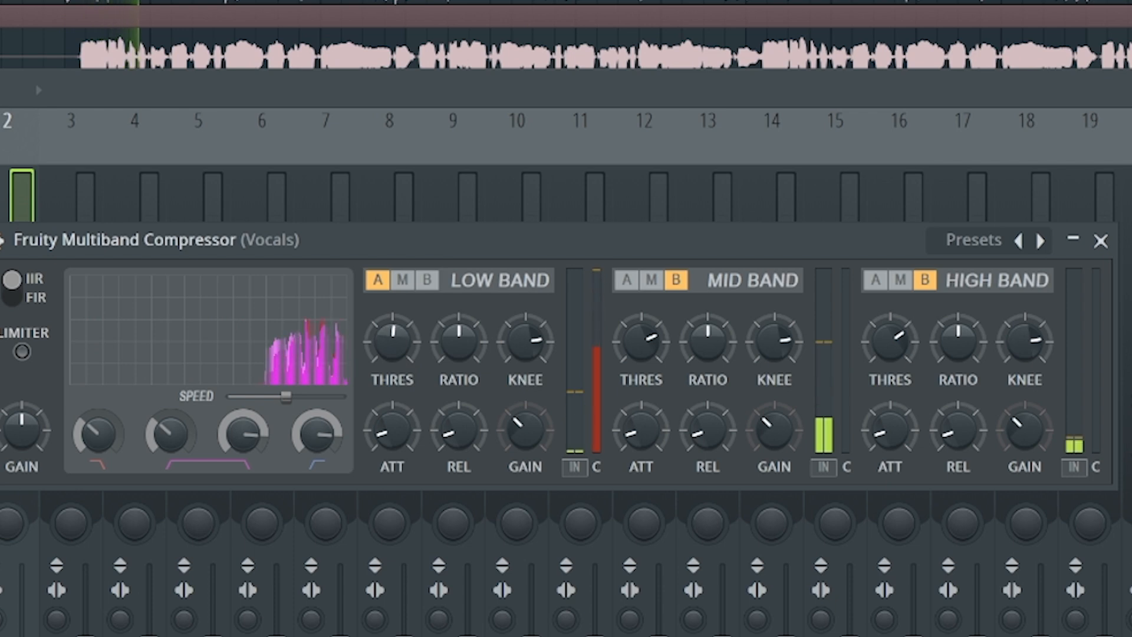
drag(392, 341, 392, 329)
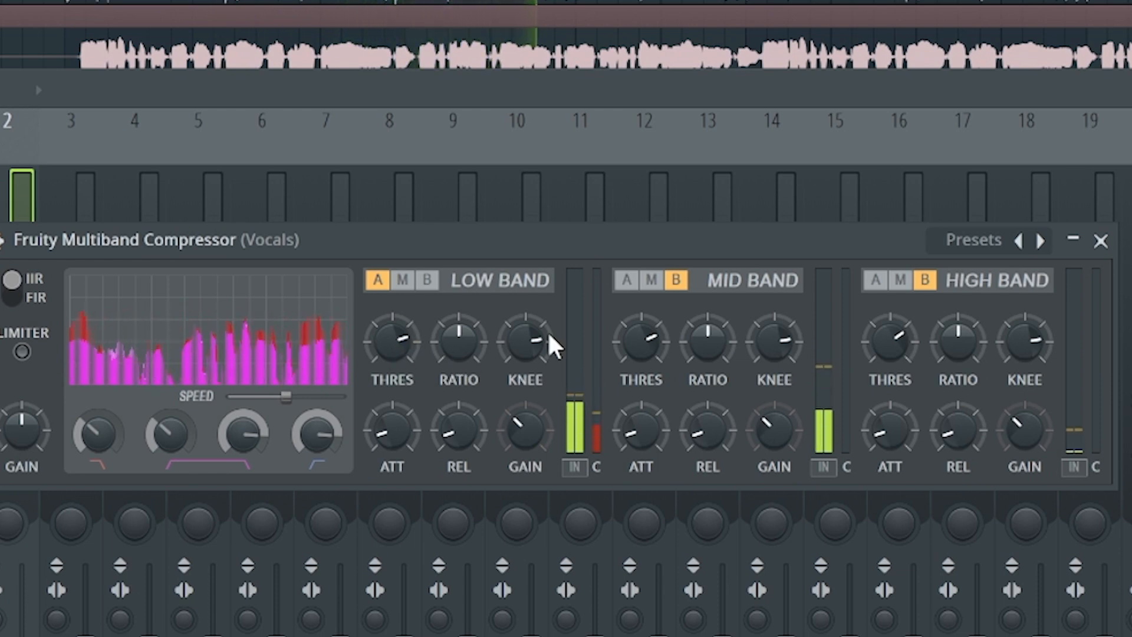
key(Escape)
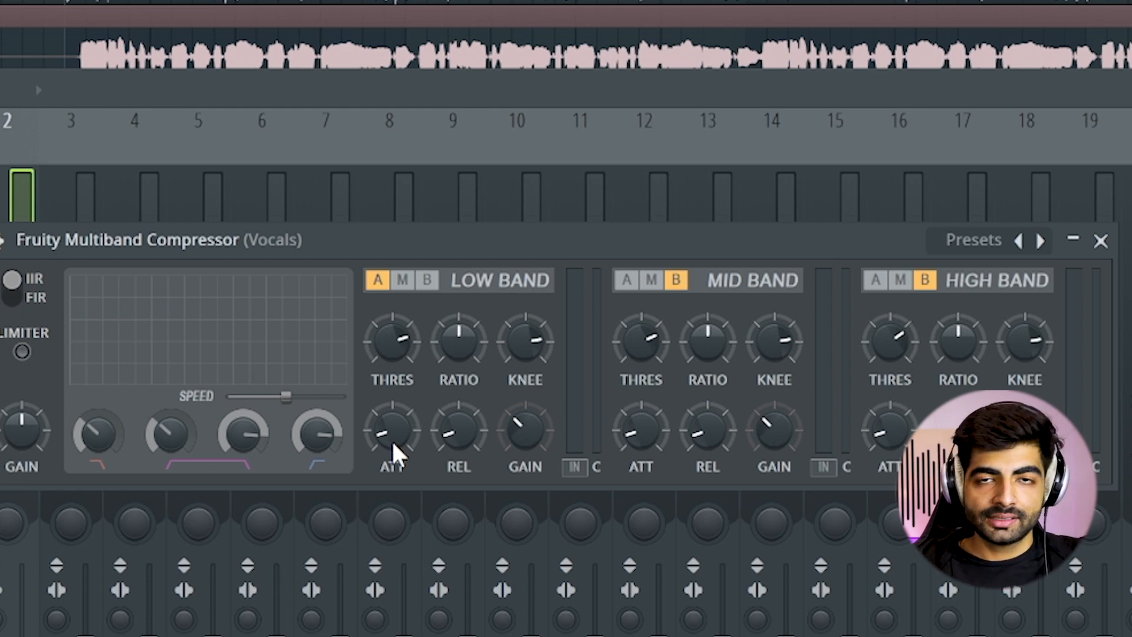
Step: Lengthen the low band's attack slightly and shorten its release while listening to the vocal
drag(388, 436, 388, 424)
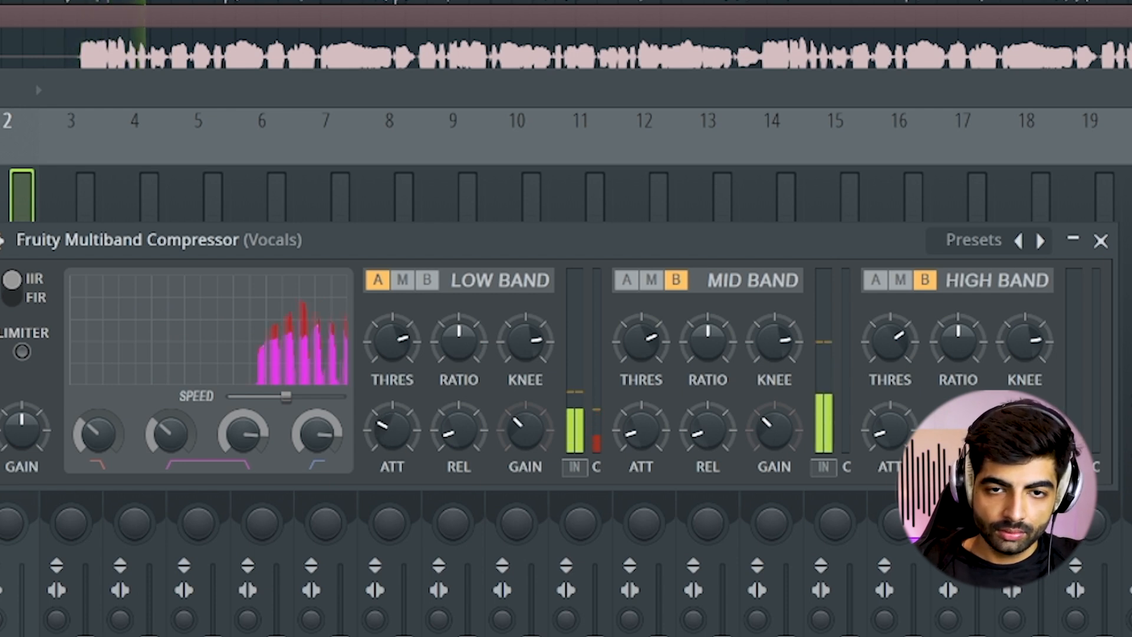
drag(459, 431, 458, 439)
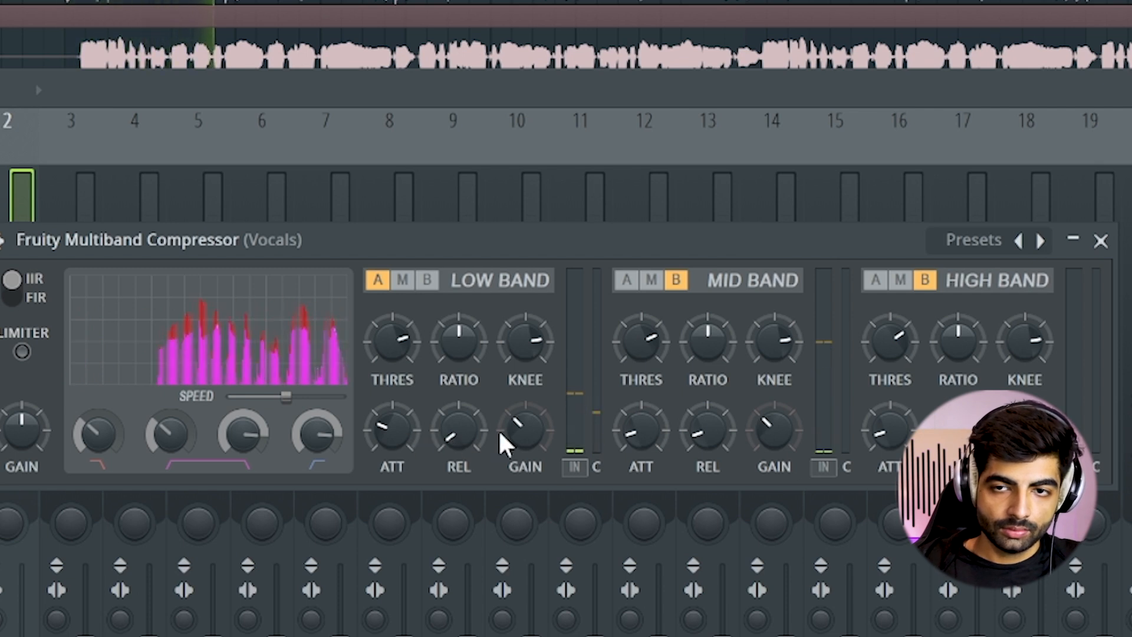
key(Escape)
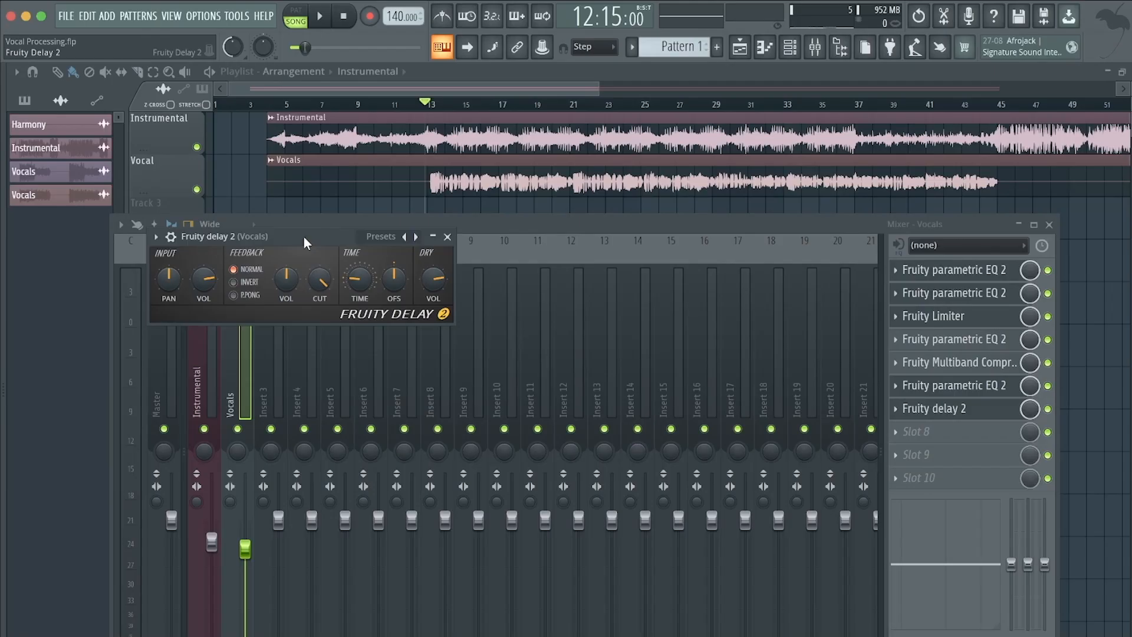
Step: Open Fruity delay 2 on the Vocals track and lengthen its delay time slightly while auditioning the vocal
mouse_move(303, 236)
mouse_down()
mouse_move(327, 221)
mouse_move(306, 227)
mouse_up()
key(space)
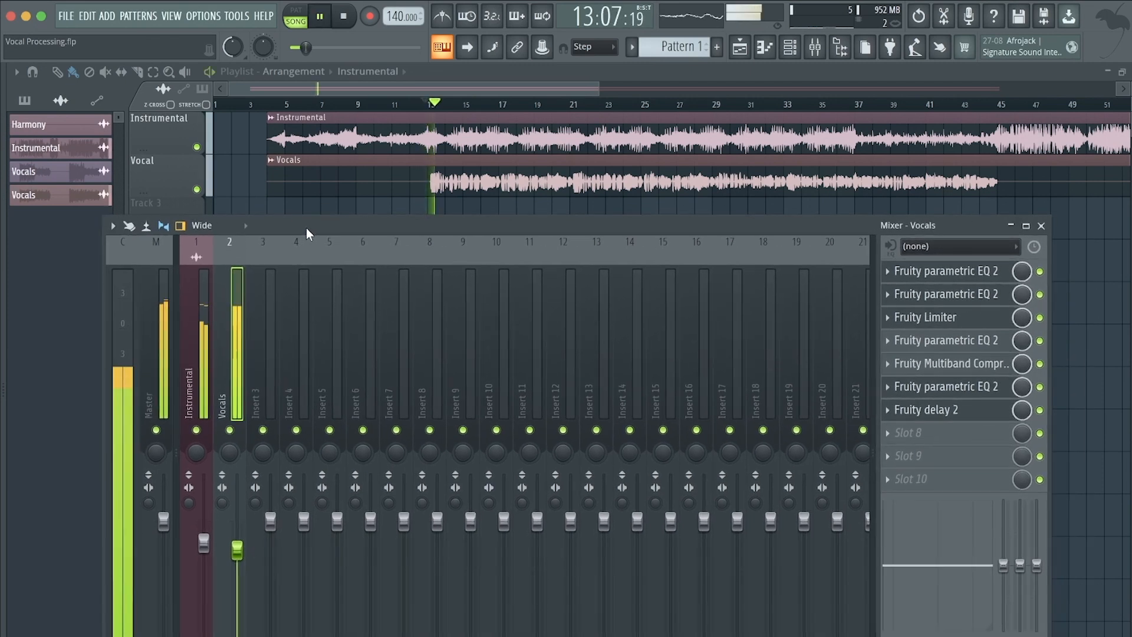
click(967, 412)
key(space)
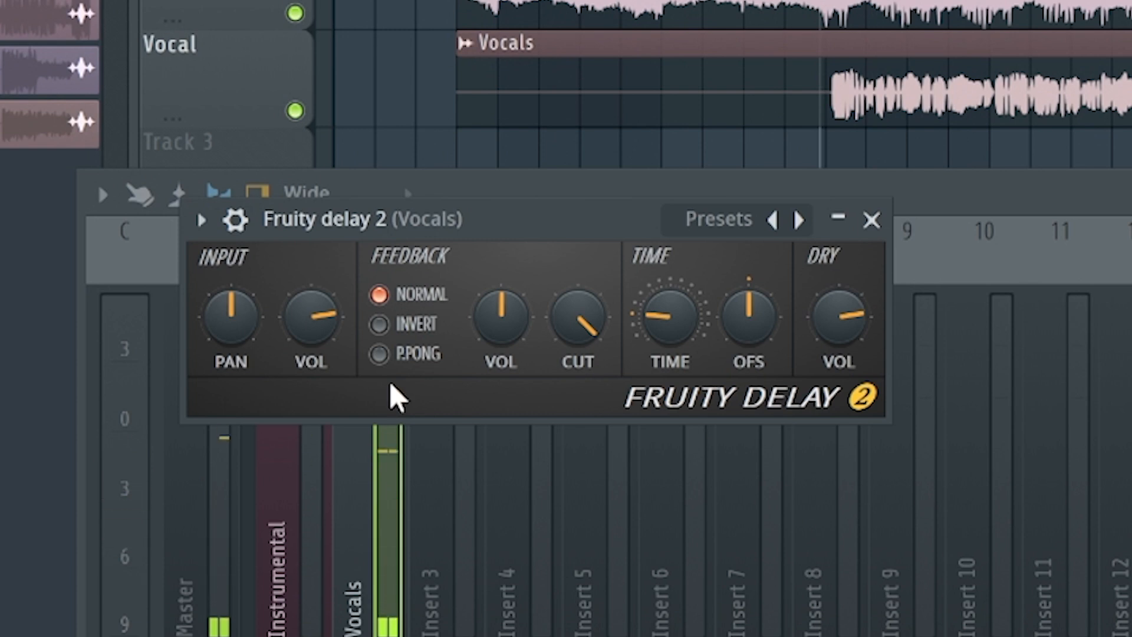
drag(677, 328, 677, 314)
key(space)
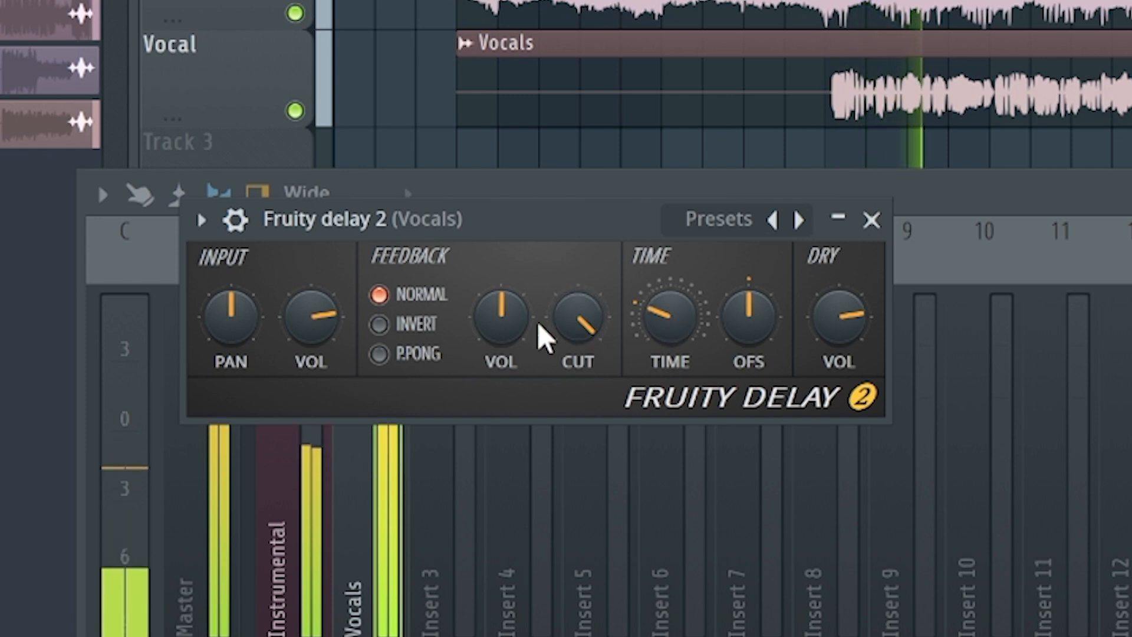
key(space)
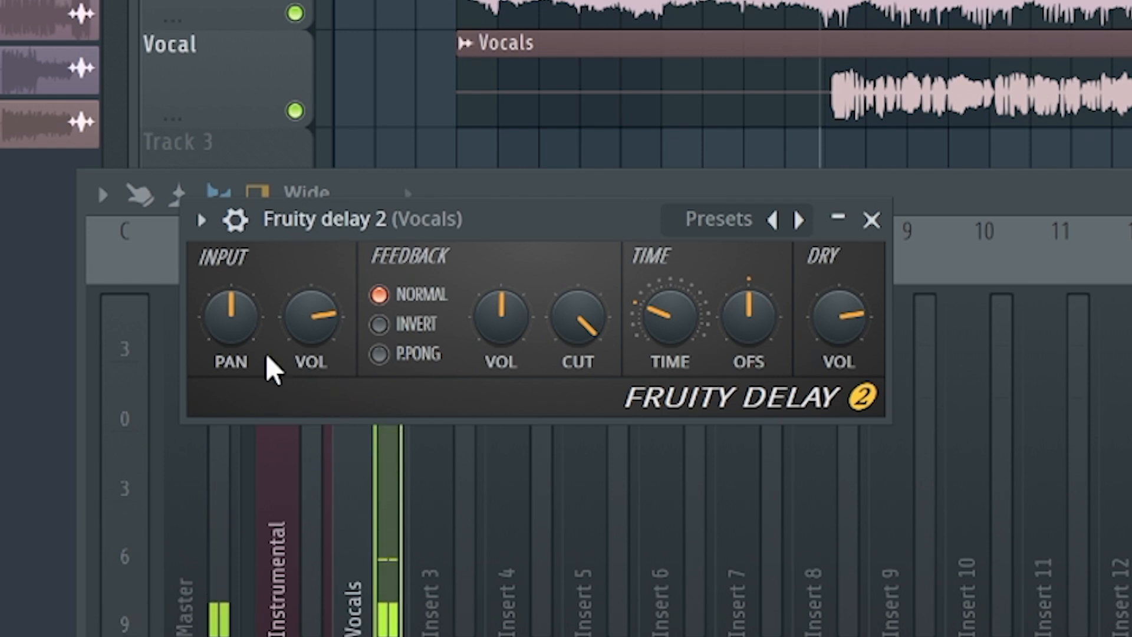
Step: Lower the delay's input volume, compare the vocal with it fully down, and set it somewhat below the midpoint
drag(306, 327, 307, 354)
key(space)
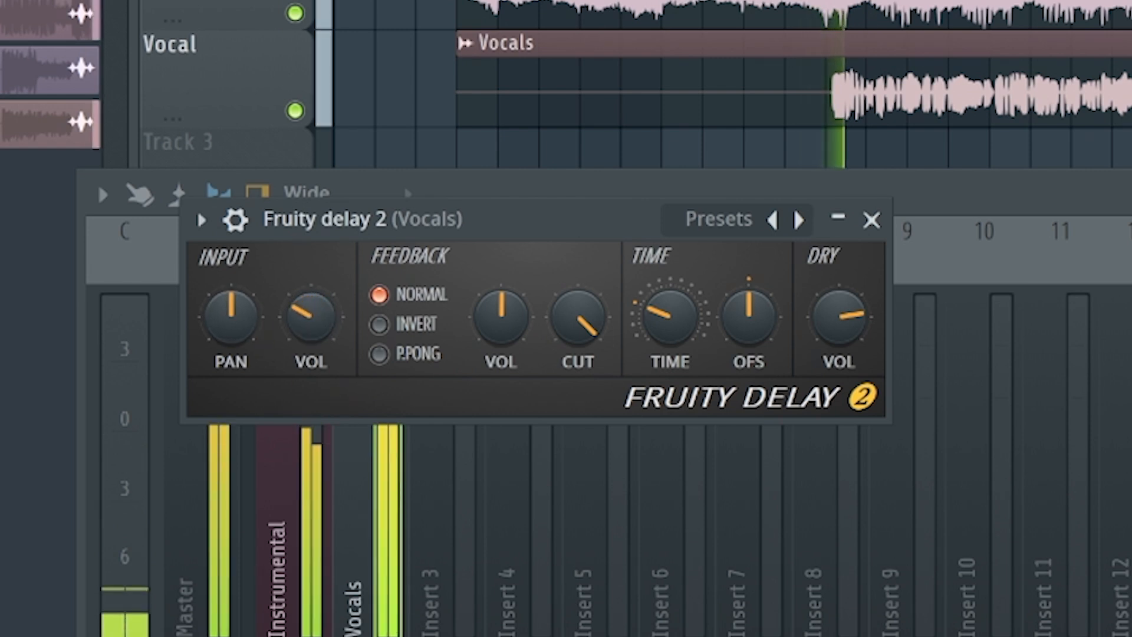
drag(304, 313, 304, 366)
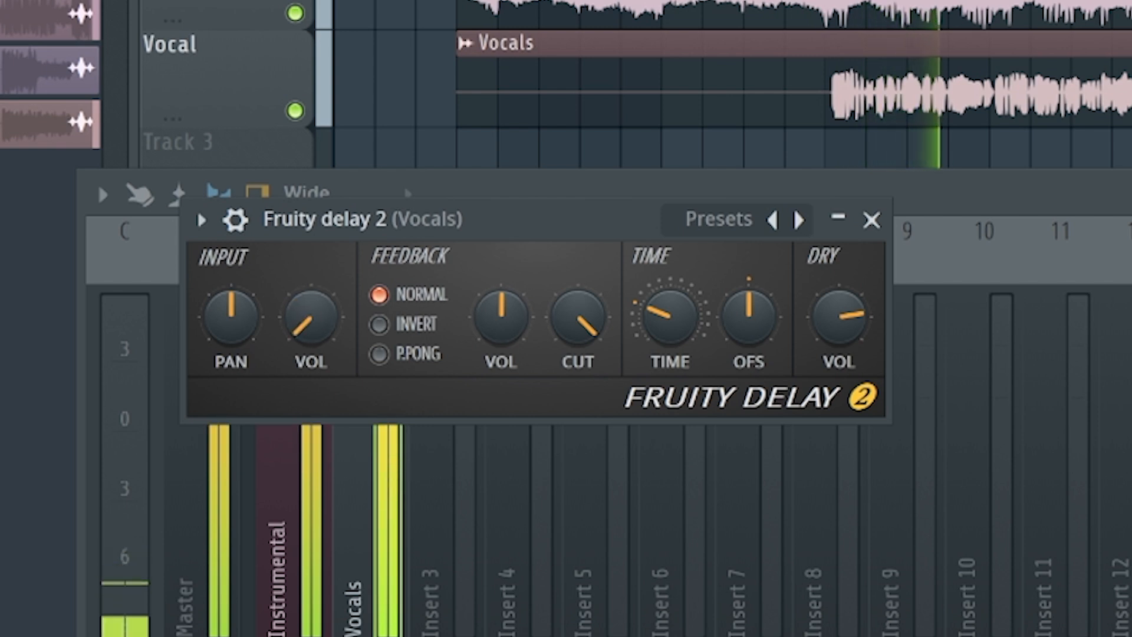
key(Escape)
click(1129, 378)
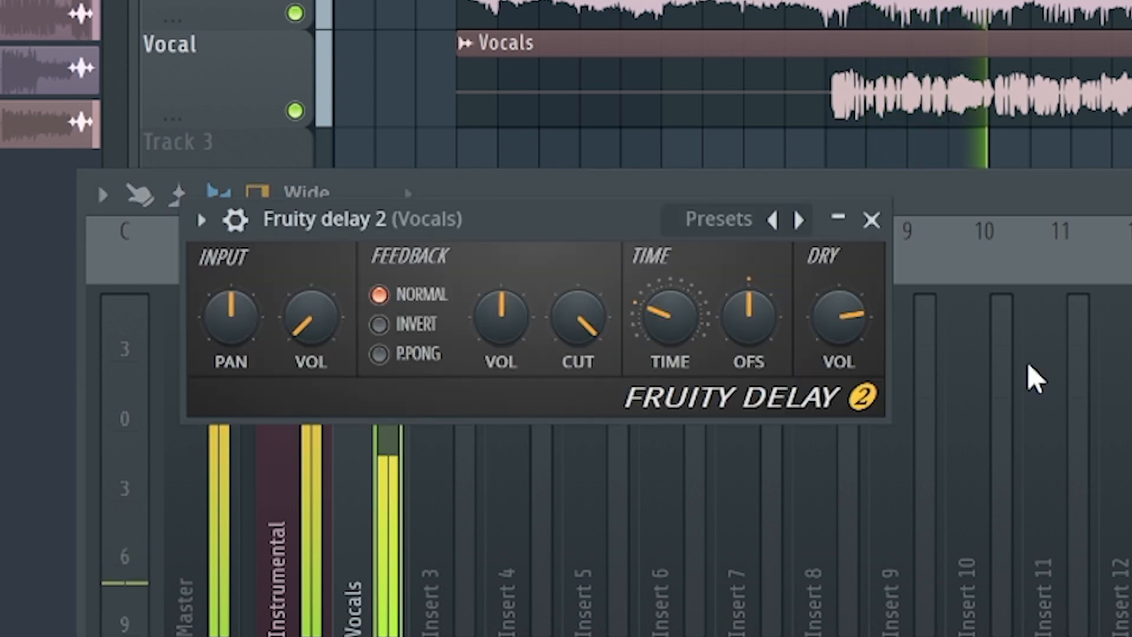
drag(315, 341, 315, 285)
key(space)
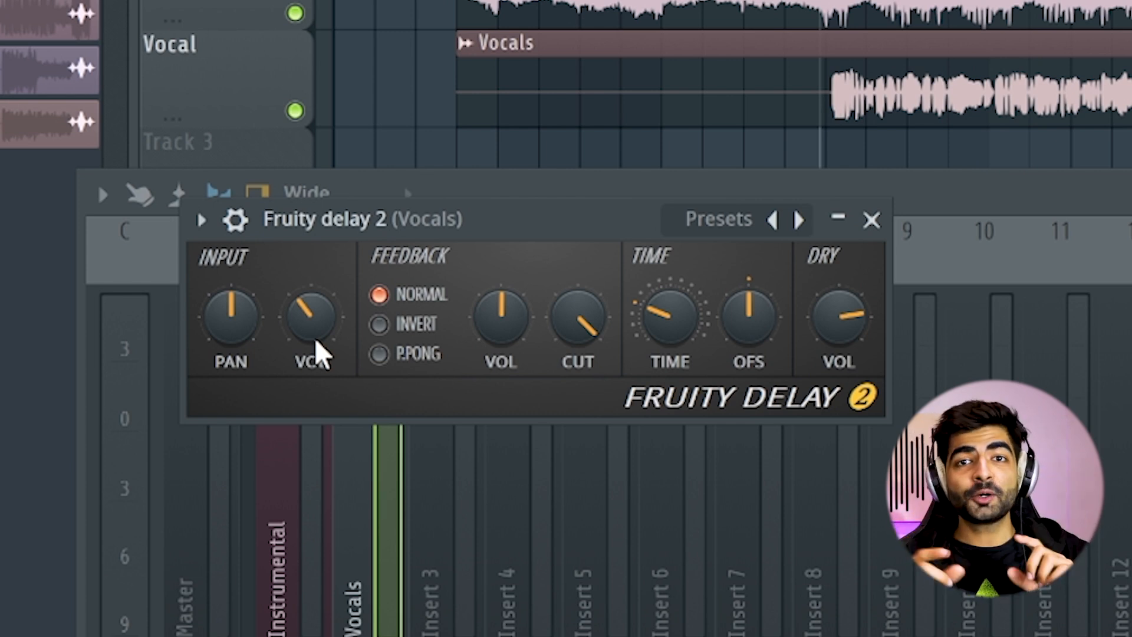
Step: Switch the delay's feedback mode to P.PONG and pan its input fully right, auditioning the vocal
click(397, 358)
key(space)
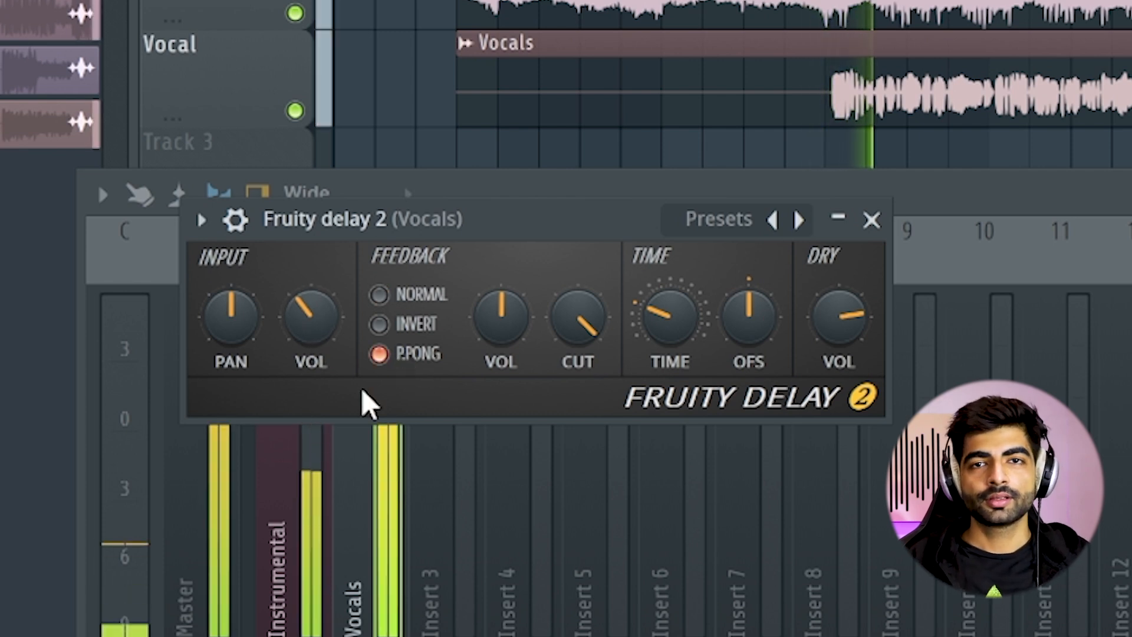
key(space)
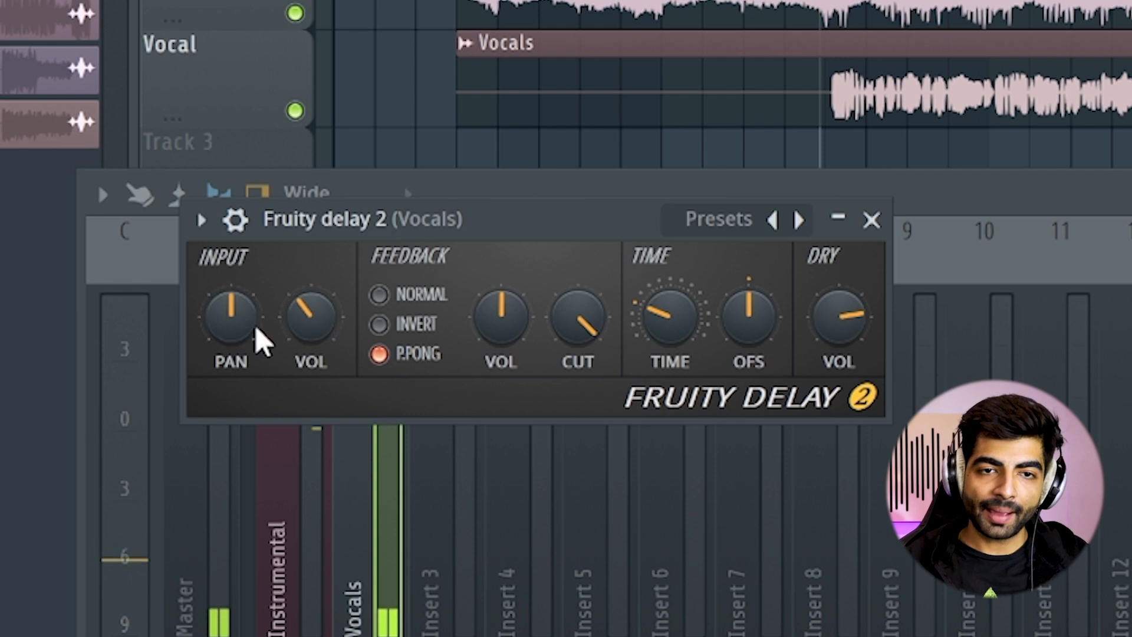
drag(260, 336, 260, 307)
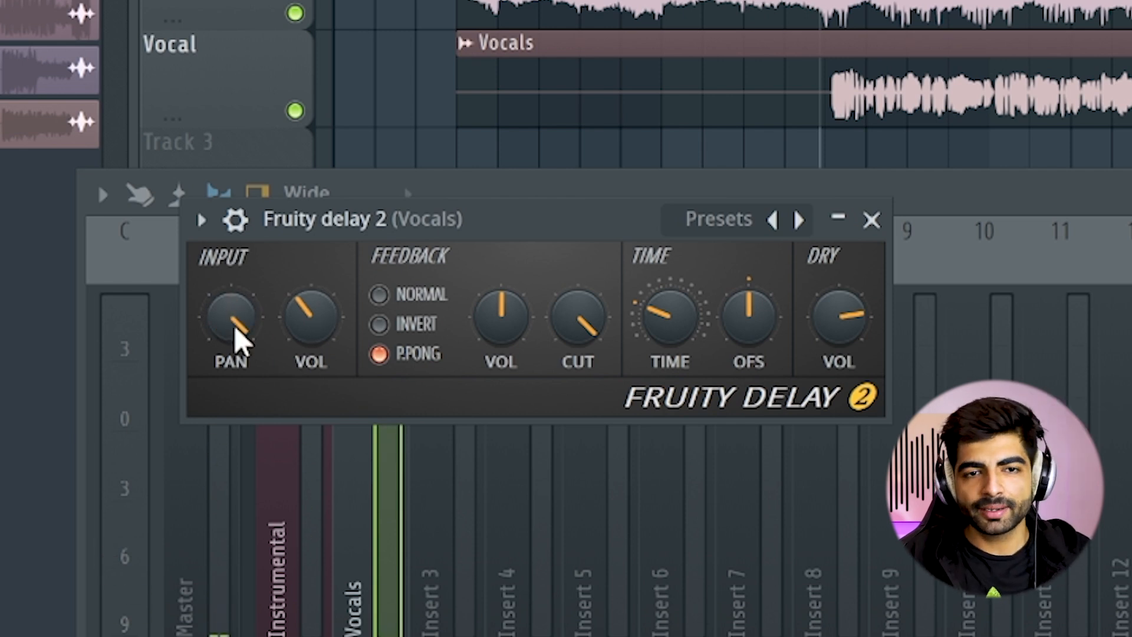
key(space)
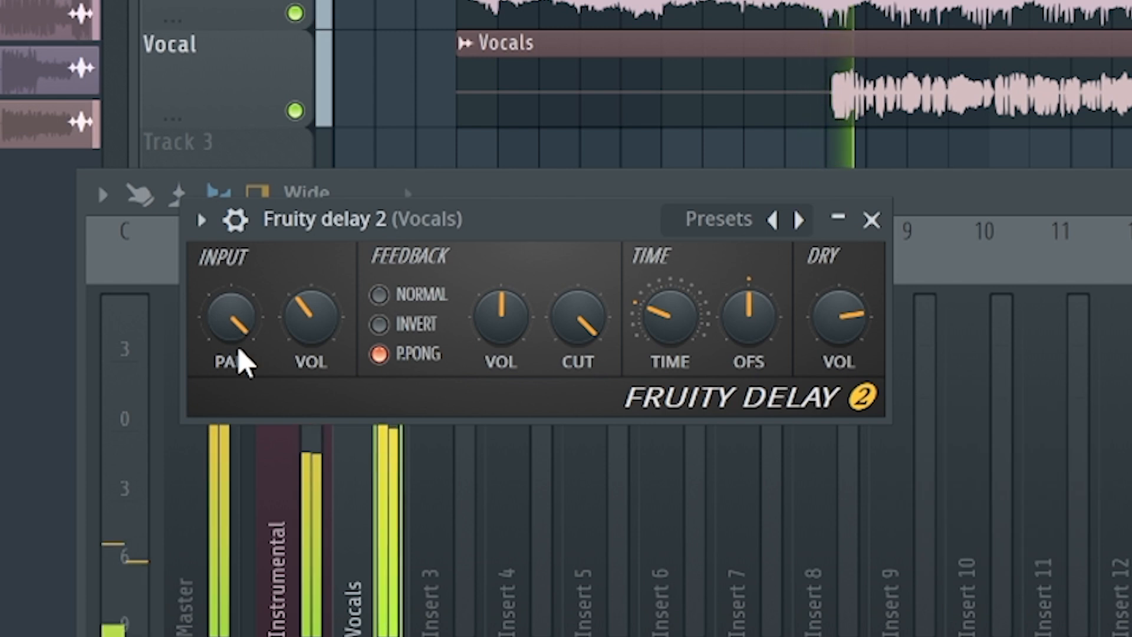
Step: Raise the delay's input volume to just under the midpoint while the vocal plays
drag(275, 333, 276, 319)
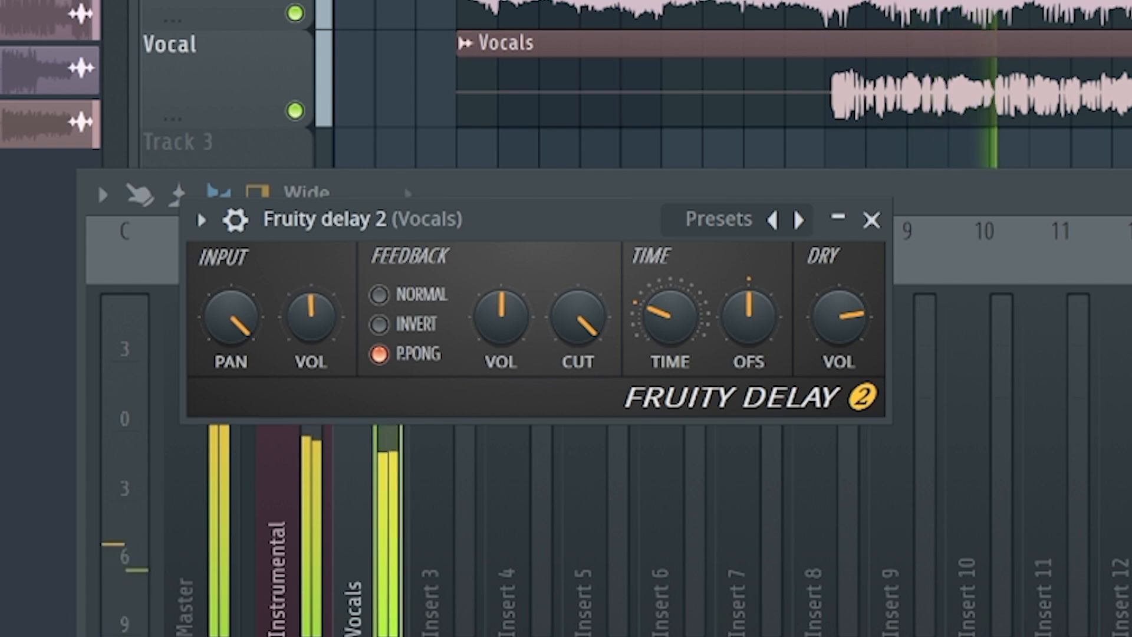
drag(311, 318, 311, 326)
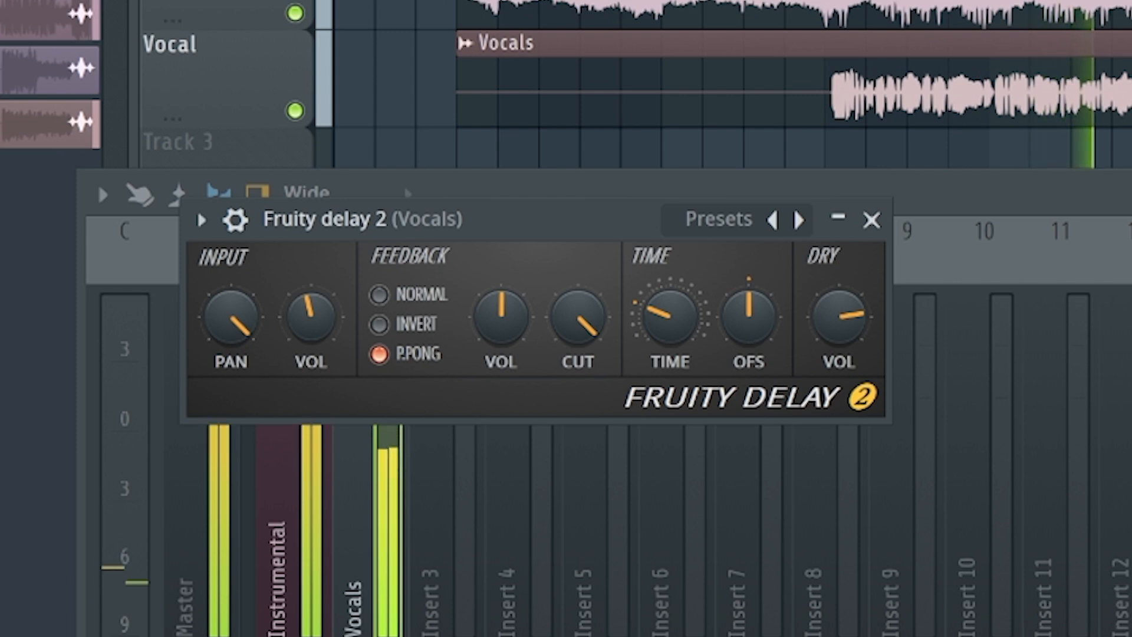
key(space)
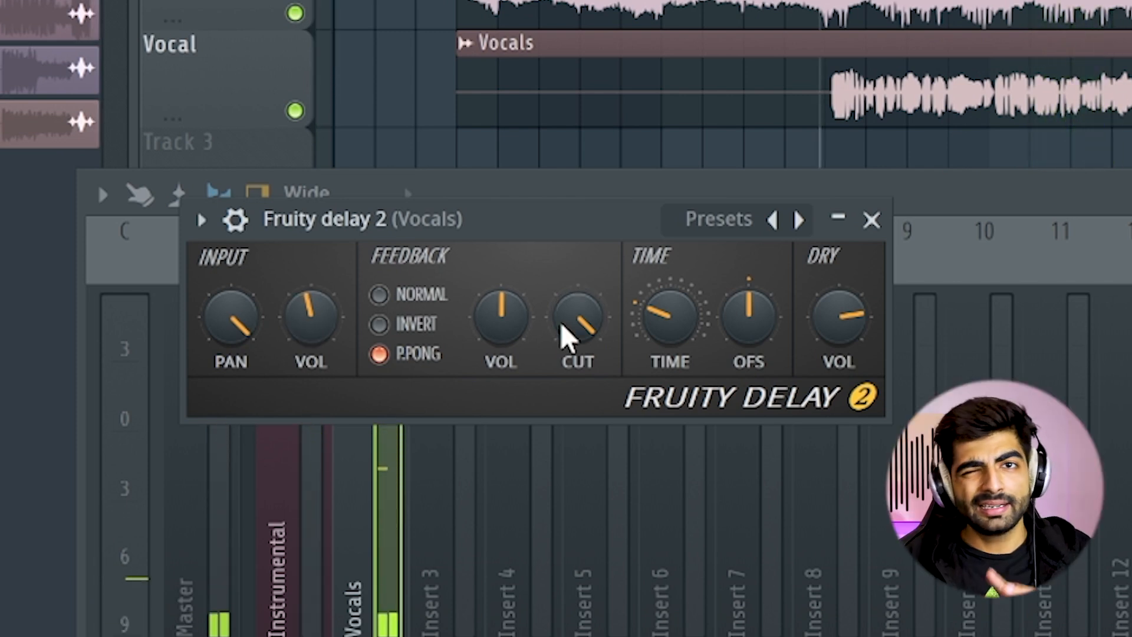
Step: Lower the delay's feedback cutoff to soften the echoes and fine-tune the input volume while listening
mouse_move(583, 330)
mouse_down()
mouse_move(584, 308)
mouse_move(585, 330)
mouse_up()
key(space)
key(space)
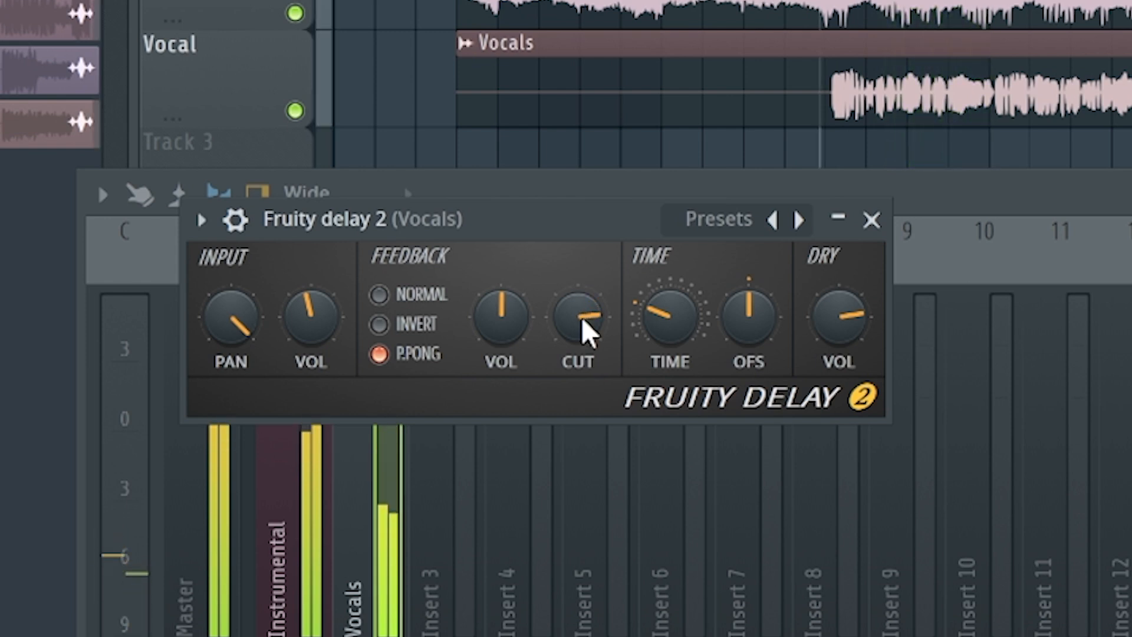
key(space)
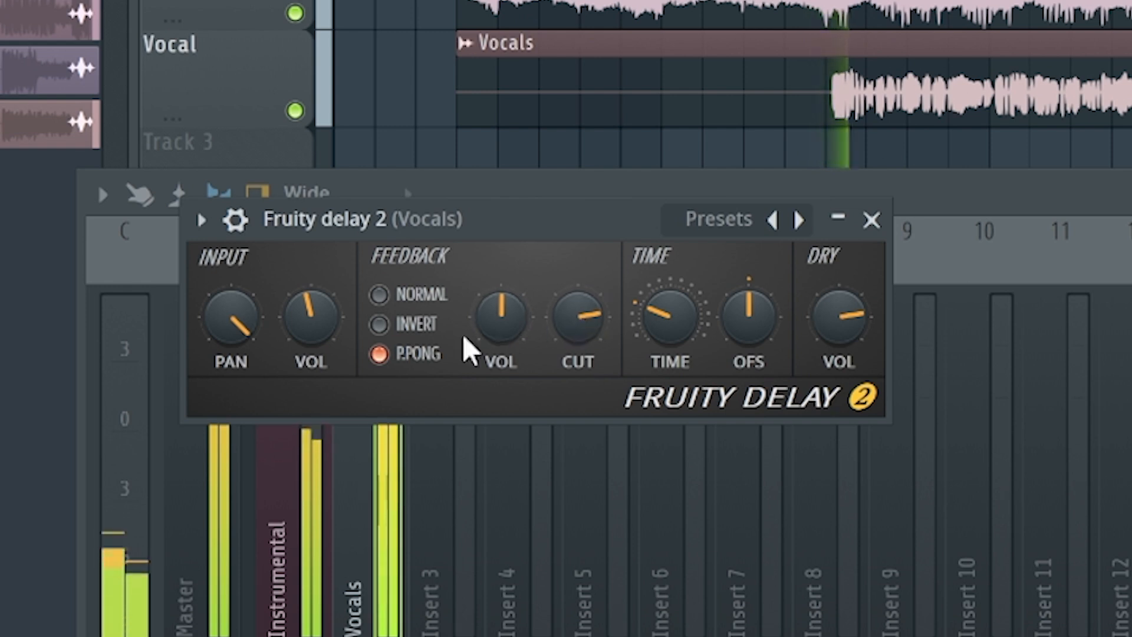
drag(310, 323, 310, 332)
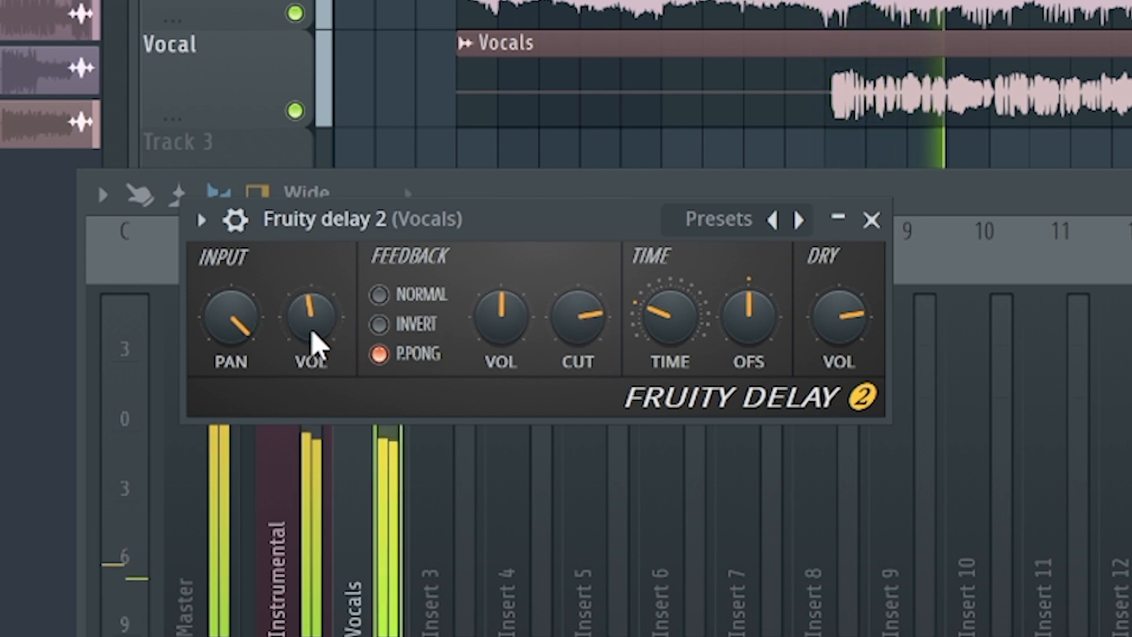
click(310, 332)
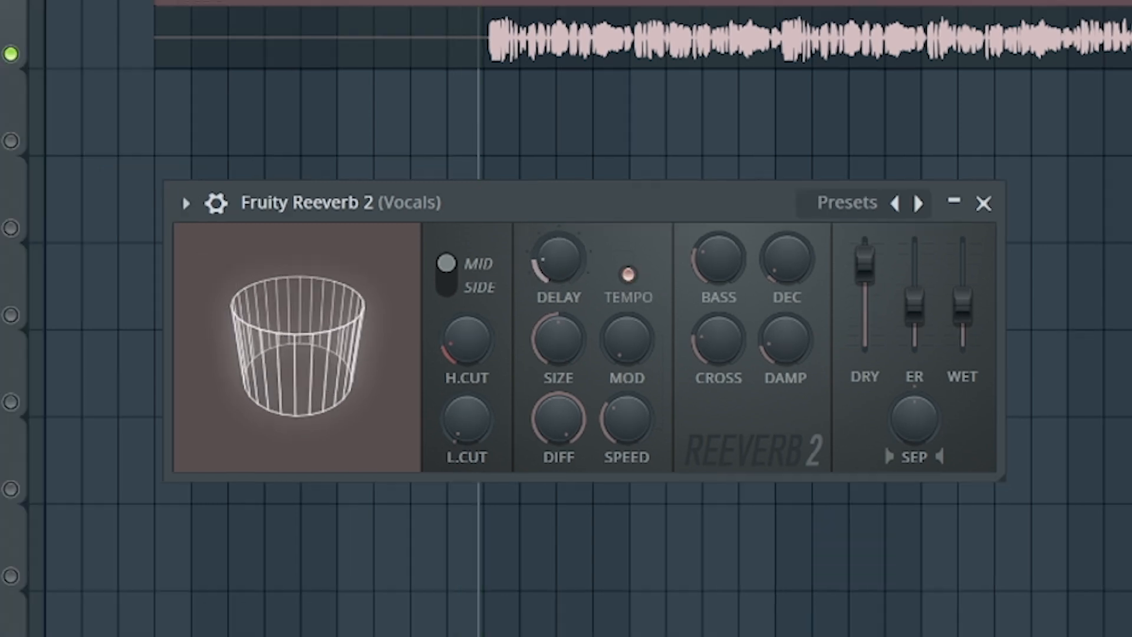
Step: Audition the vocal through Fruity Reeverb 2 to hear the effect of its delay setting
key(space)
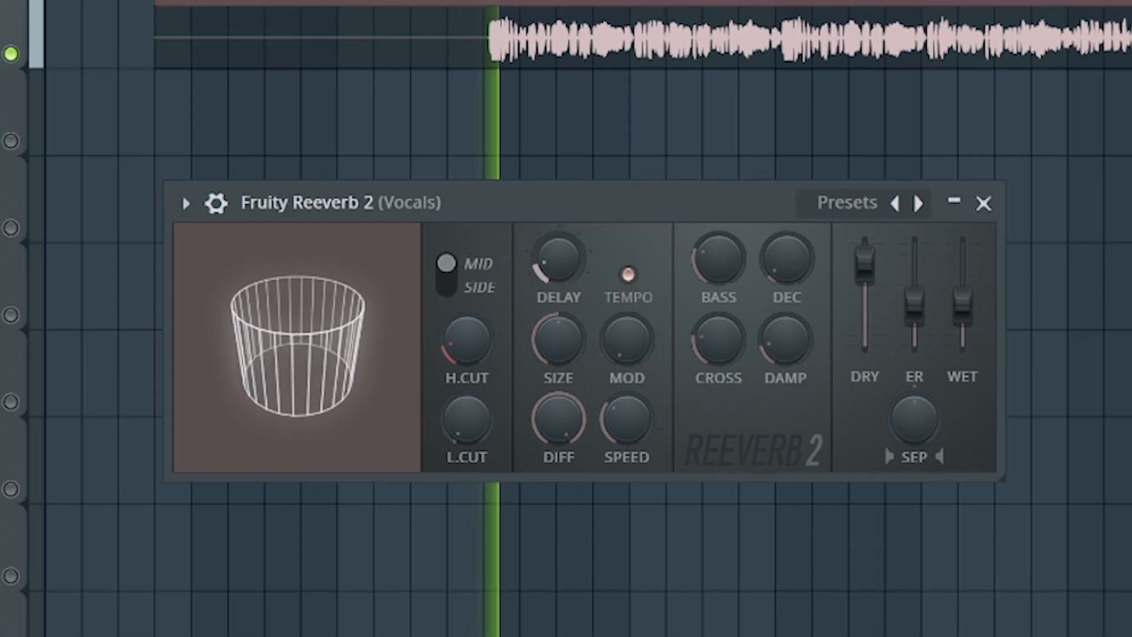
key(space)
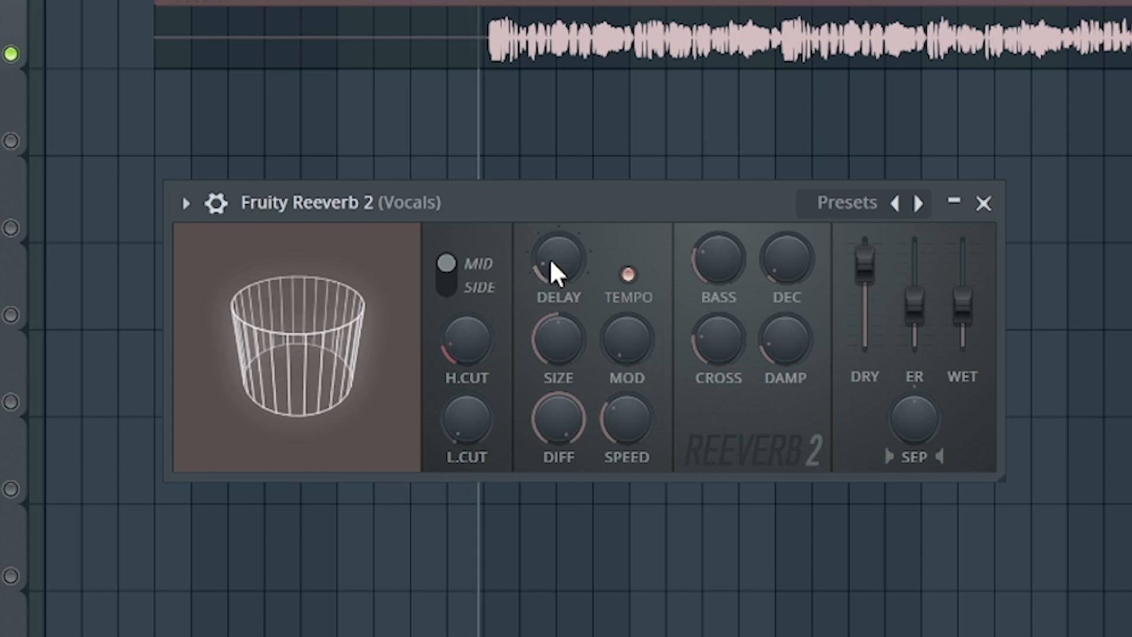
key(space)
key(space)
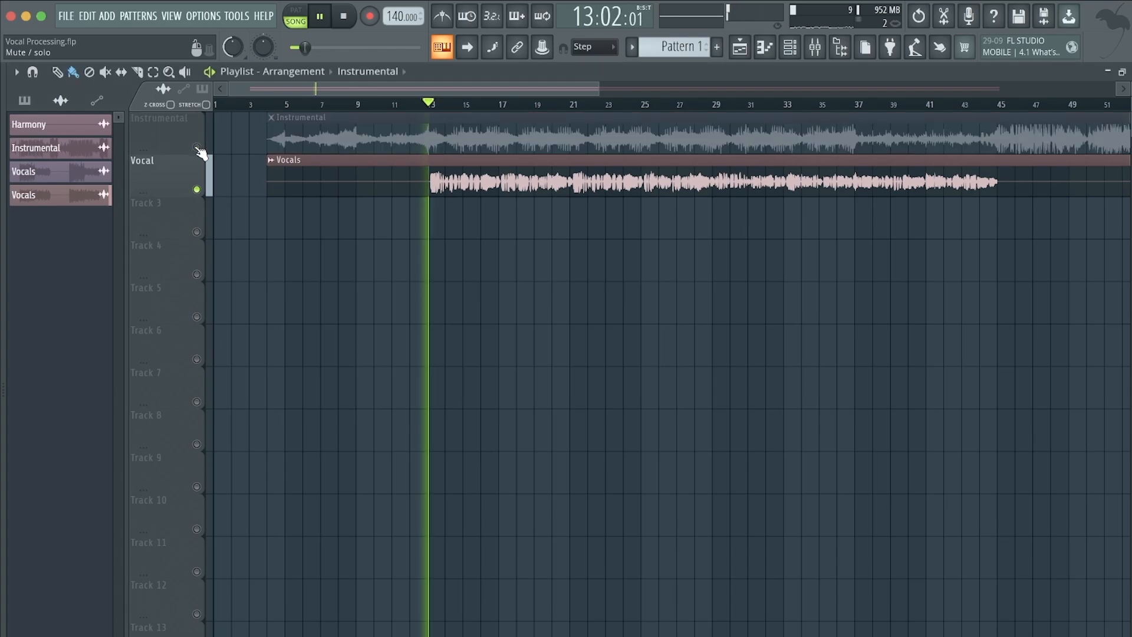
Step: Reopen Fruity Reeverb 2 on the Vocals mixer track and set its delay slightly above minimum while auditioning the vocal
click(814, 47)
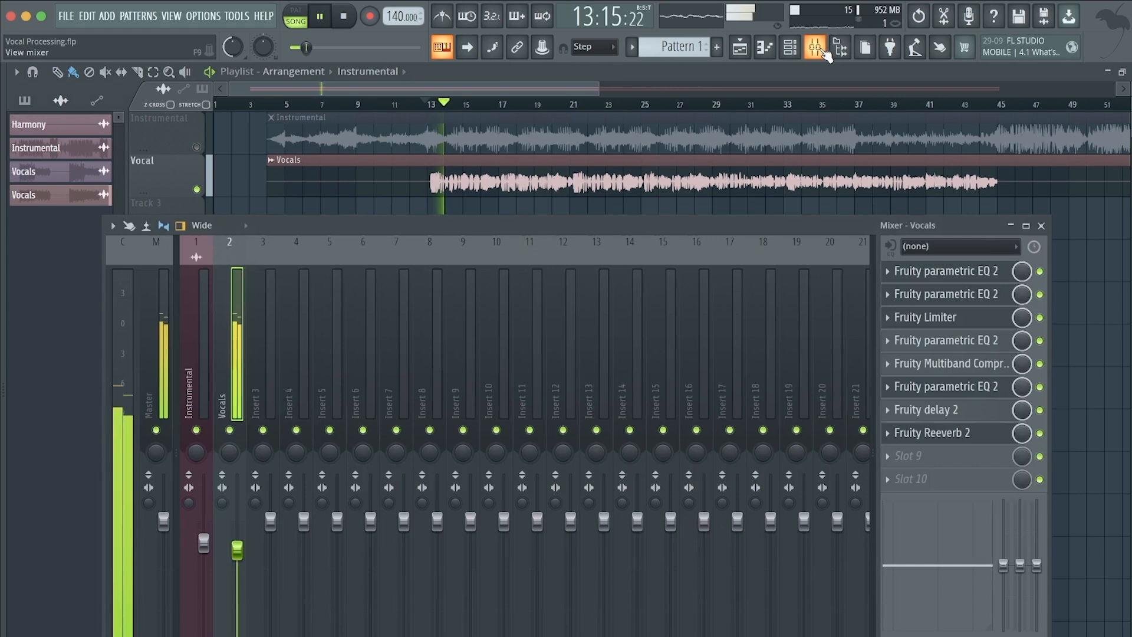
click(969, 434)
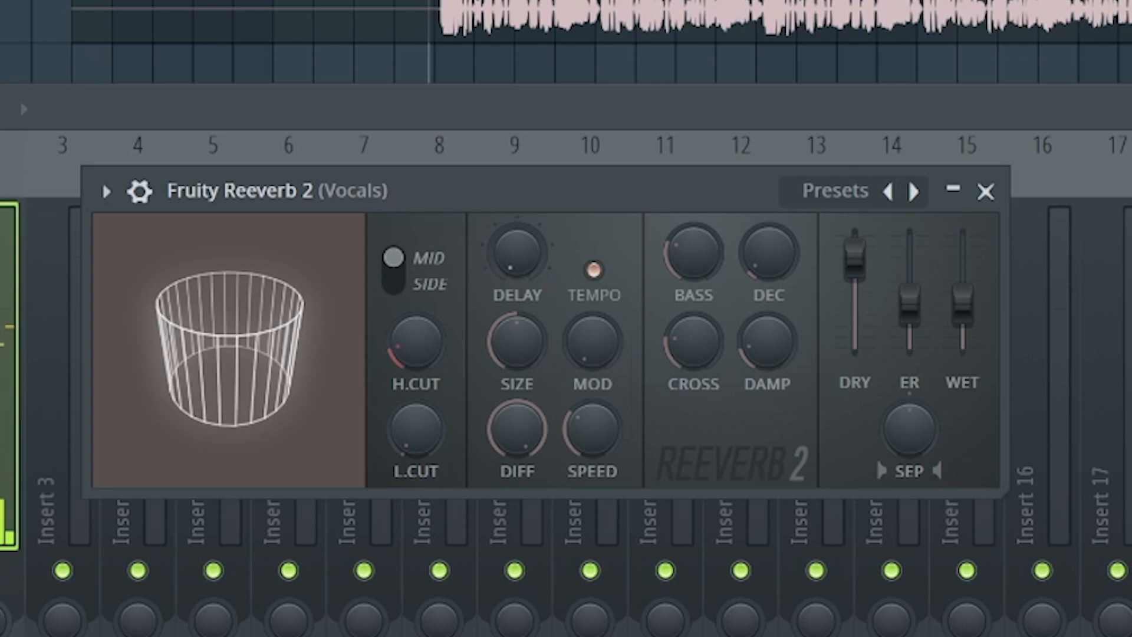
drag(530, 255, 530, 243)
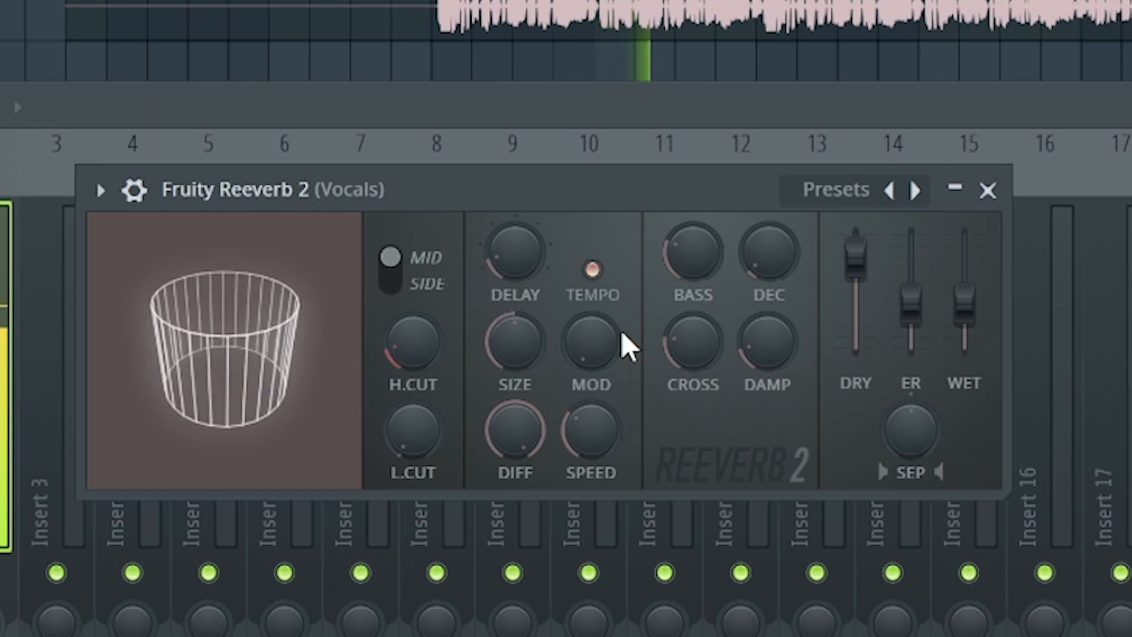
drag(517, 253, 518, 280)
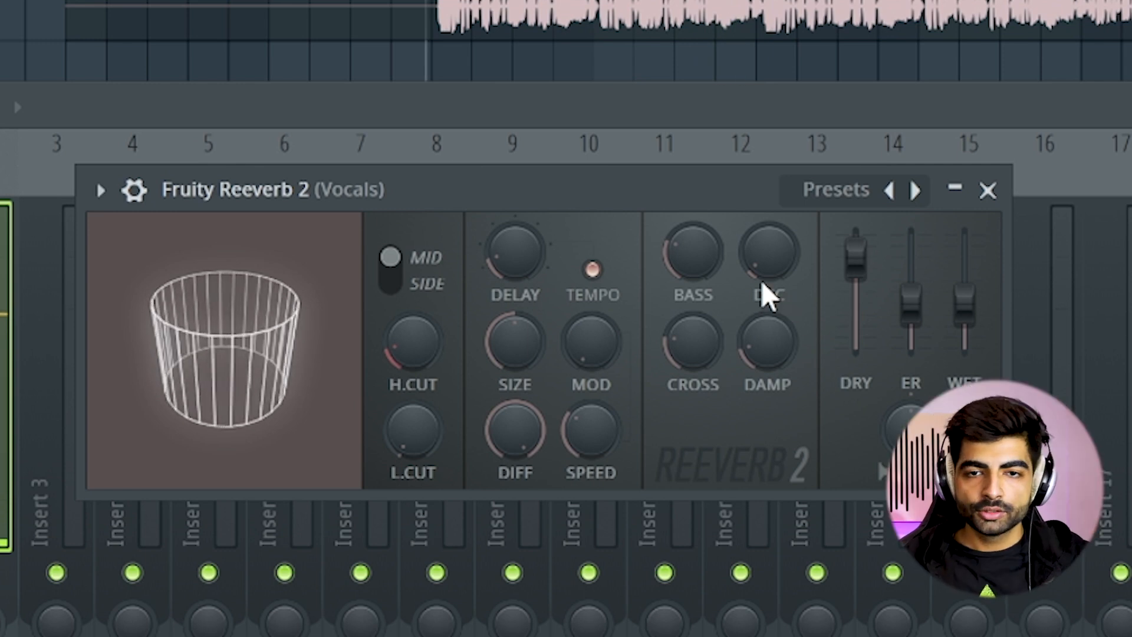
Step: Raise the reverb's decay past the midpoint for comparison, bring it back down to a short setting, and audition the vocal
drag(764, 248, 764, 177)
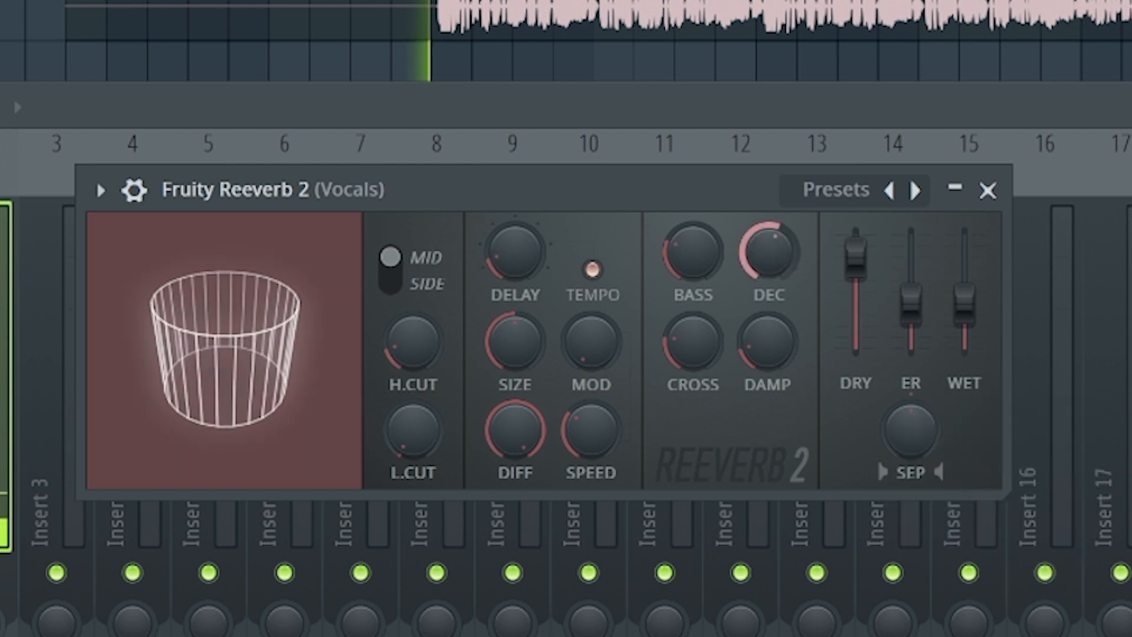
drag(769, 252, 768, 304)
key(space)
key(space)
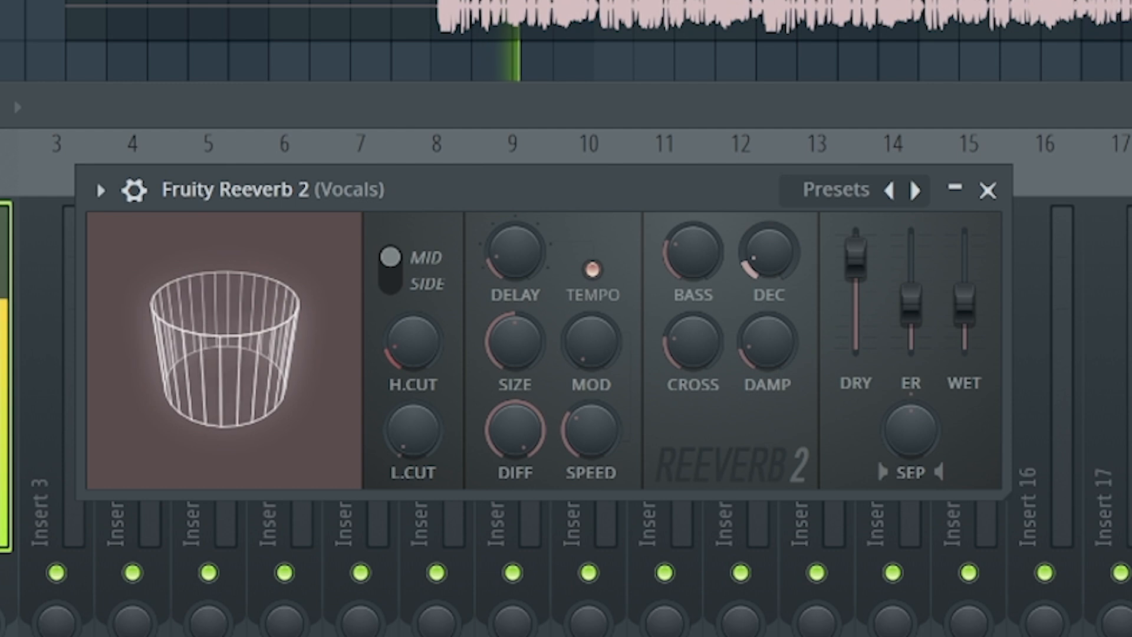
key(space)
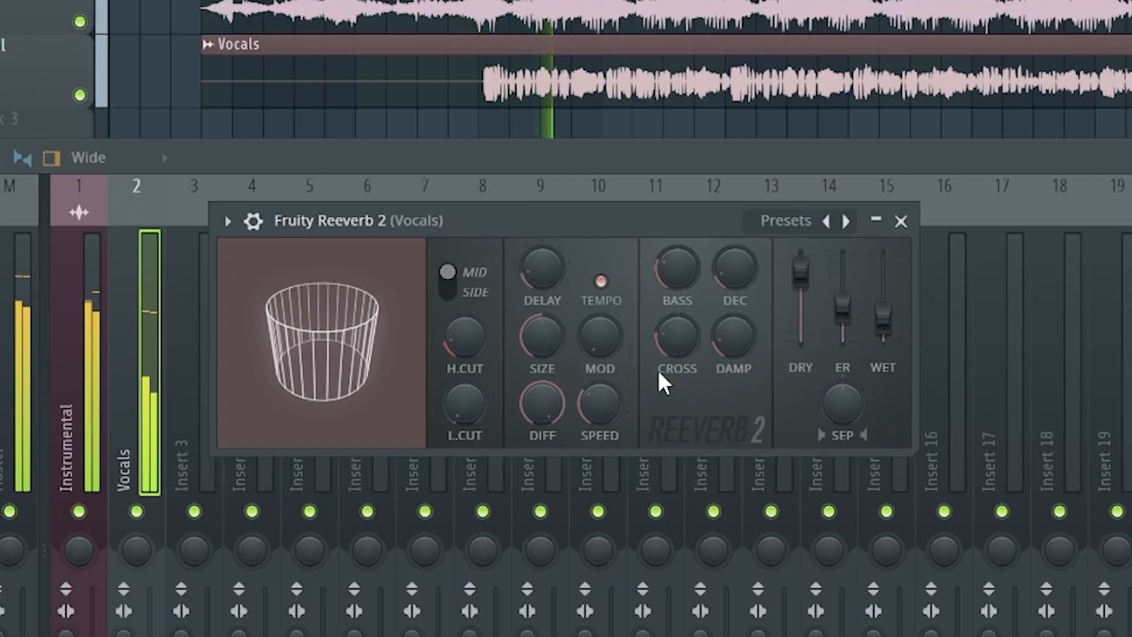
Step: Turn off the reverb's tempo sync and increase its room size well past the midpoint
click(598, 282)
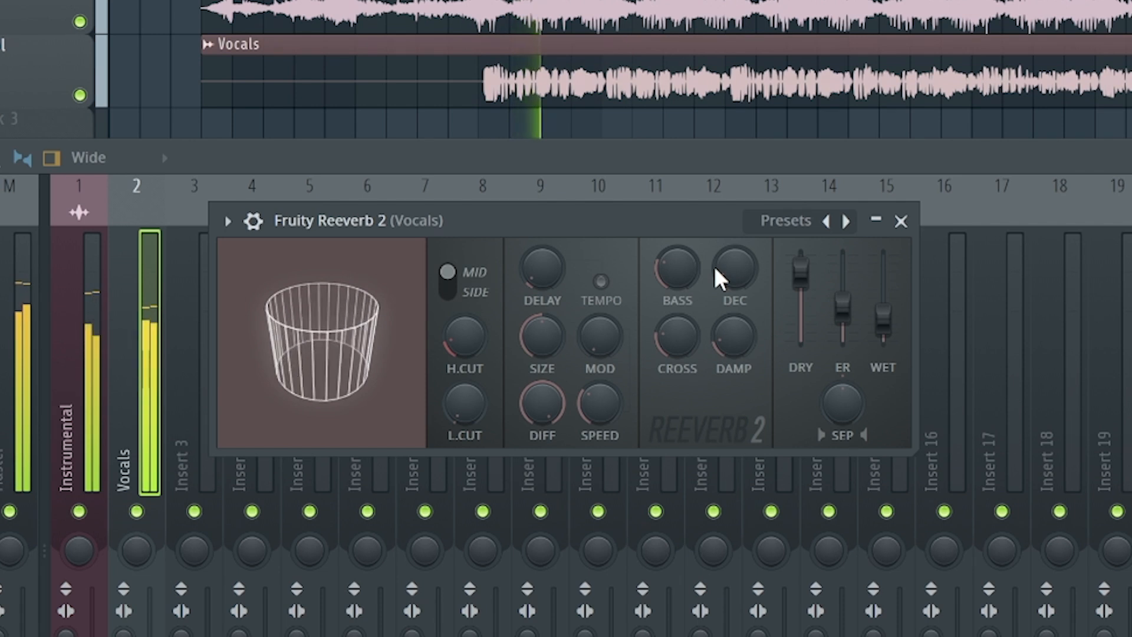
drag(538, 339, 538, 309)
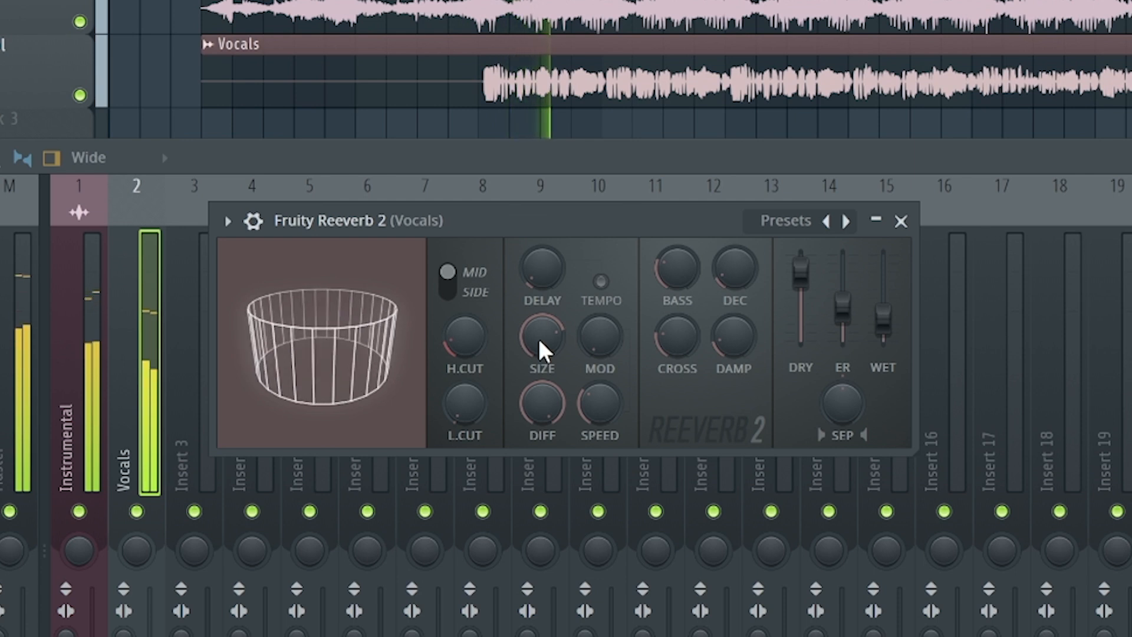
Step: Compare the vocal in the mix with its effects bypassed and re-enabled, and reopen Fruity Reeverb 2
click(1040, 411)
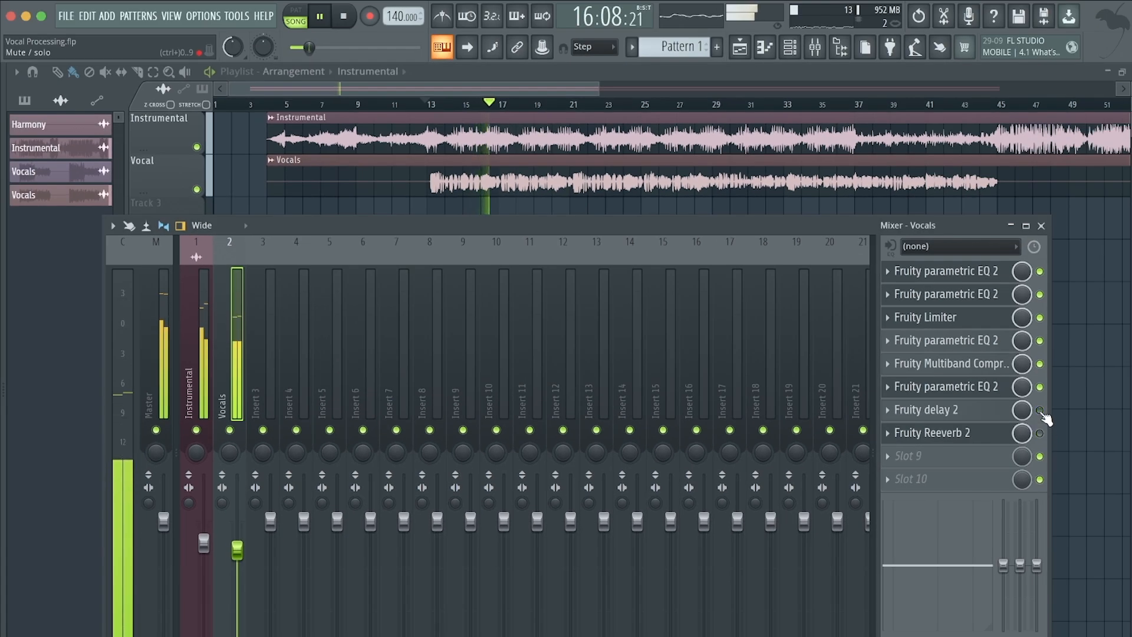
click(1039, 410)
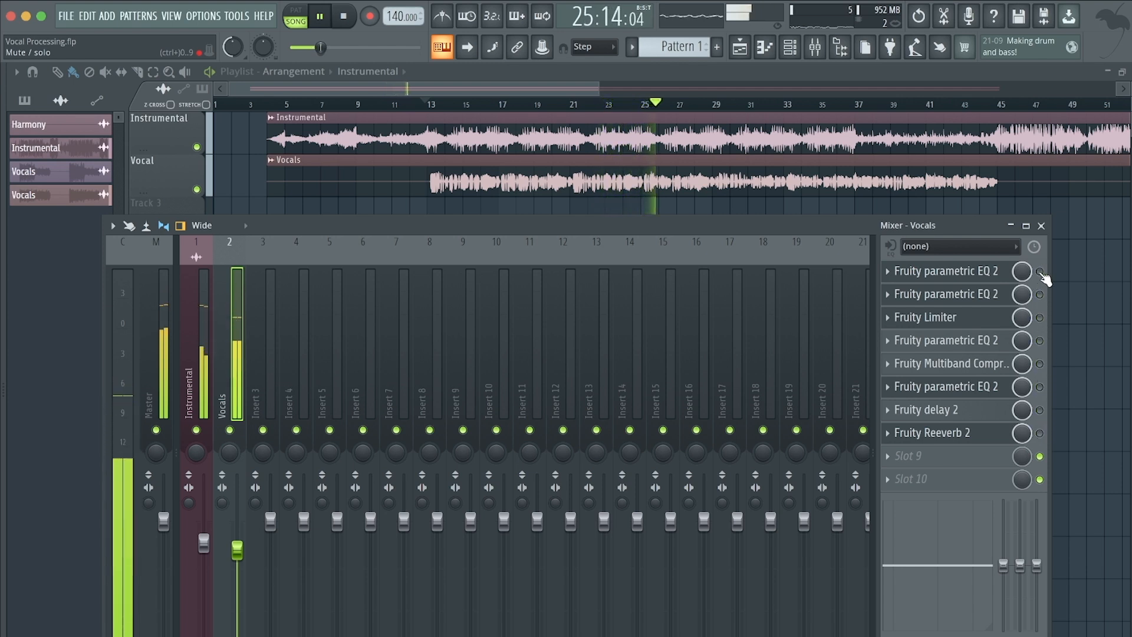
click(1040, 317)
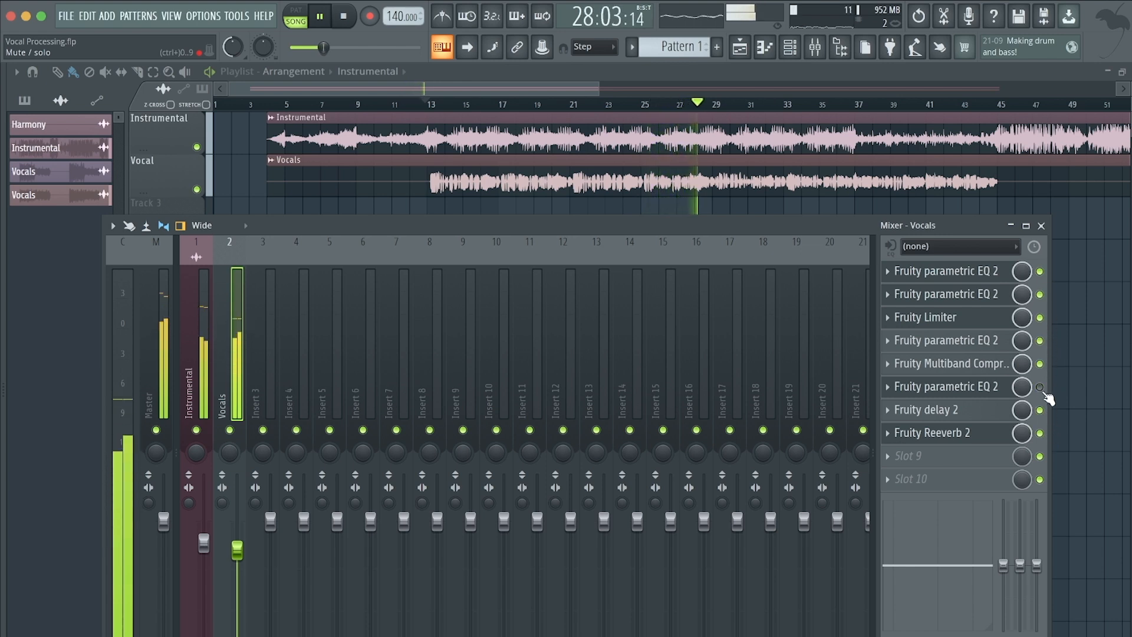
click(998, 434)
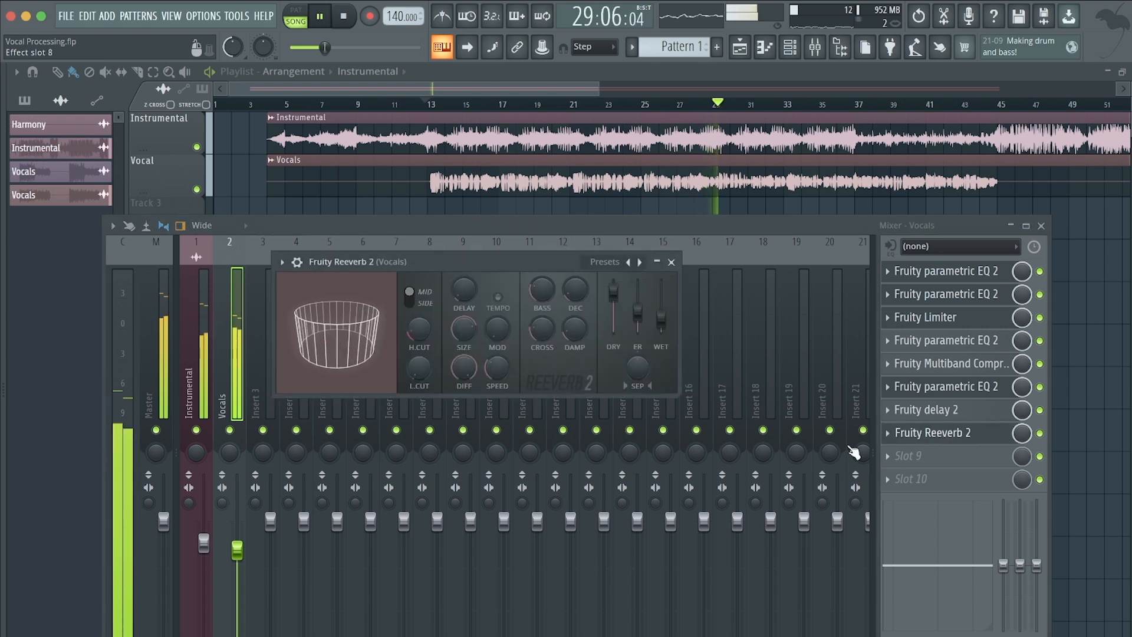